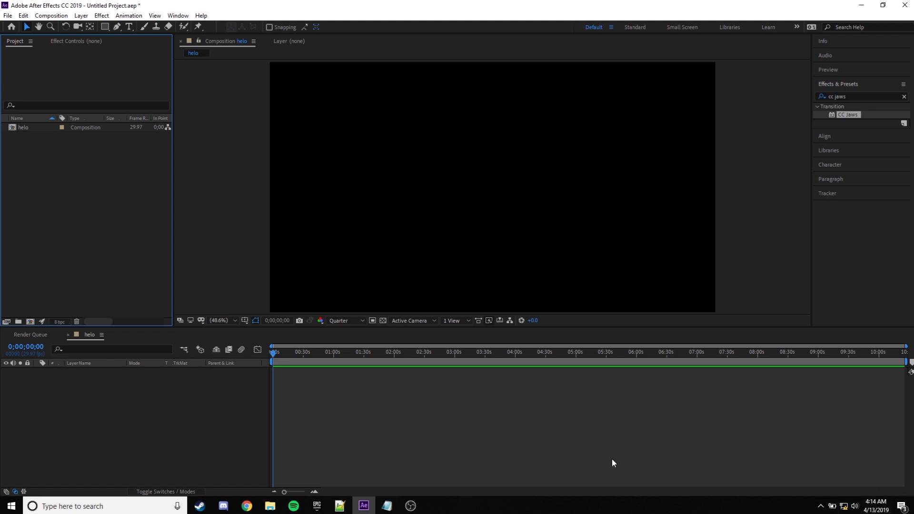
Step: Switch to the Rocket League video folder and preview the color clip 2019.03.10 - 16.18.58.2455, pausing about 8 seconds in
mouse_move(281, 498)
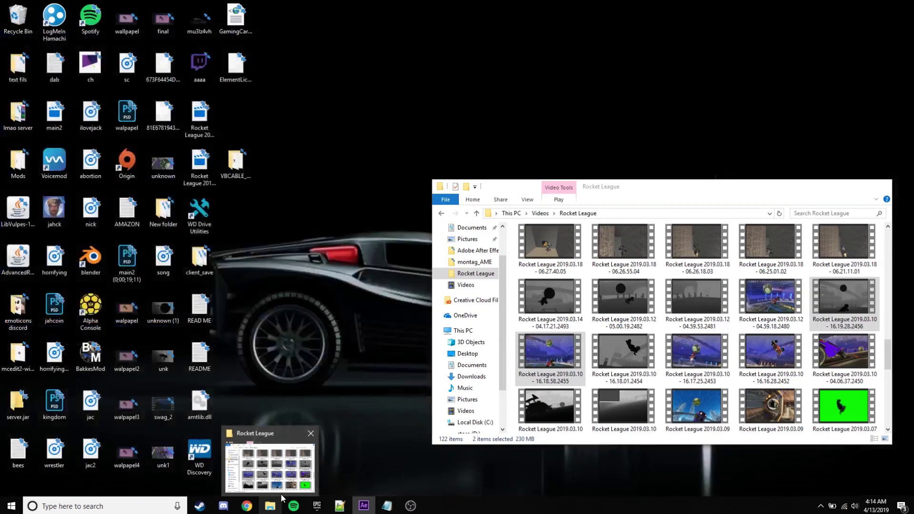
left_click(281, 494)
left_click(282, 495)
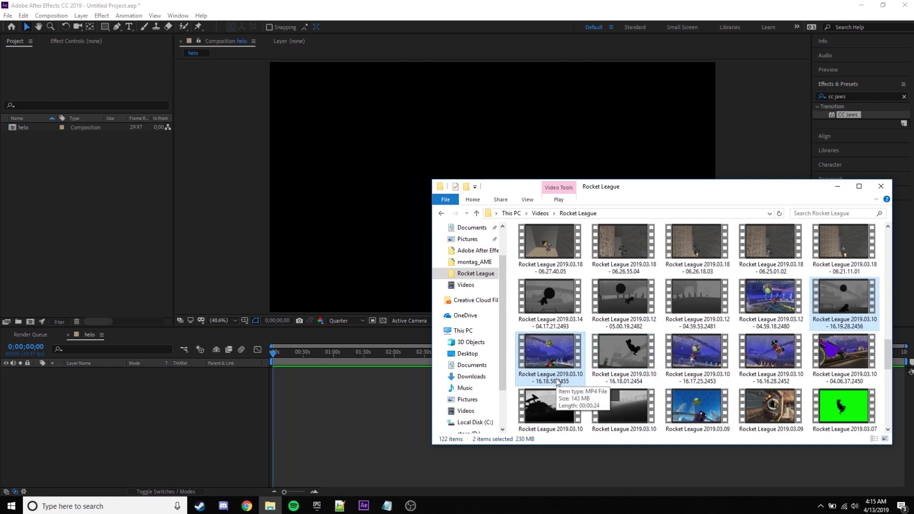
left_click(539, 352)
double_click(539, 349)
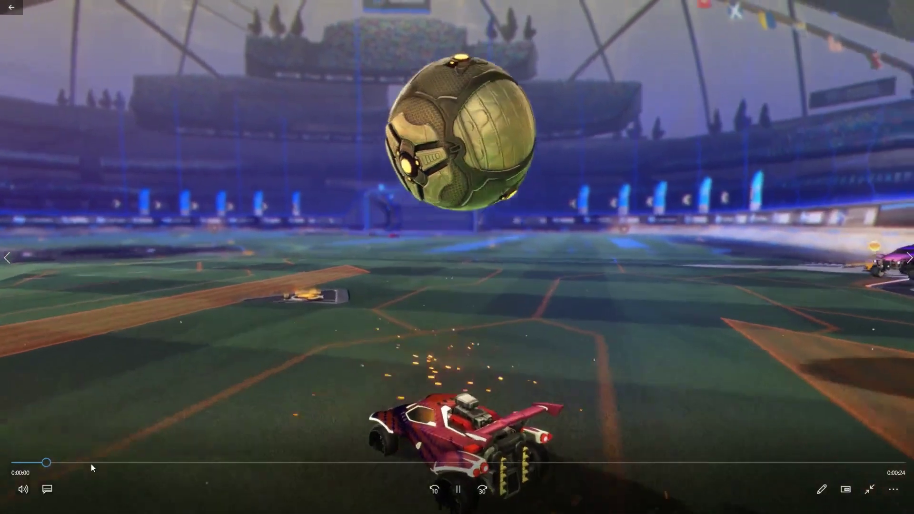
left_click(90, 463)
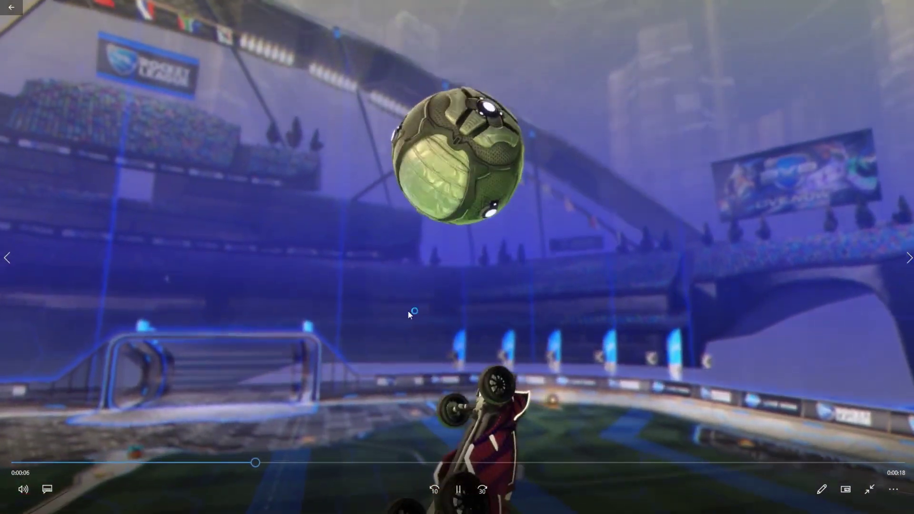
key("space")
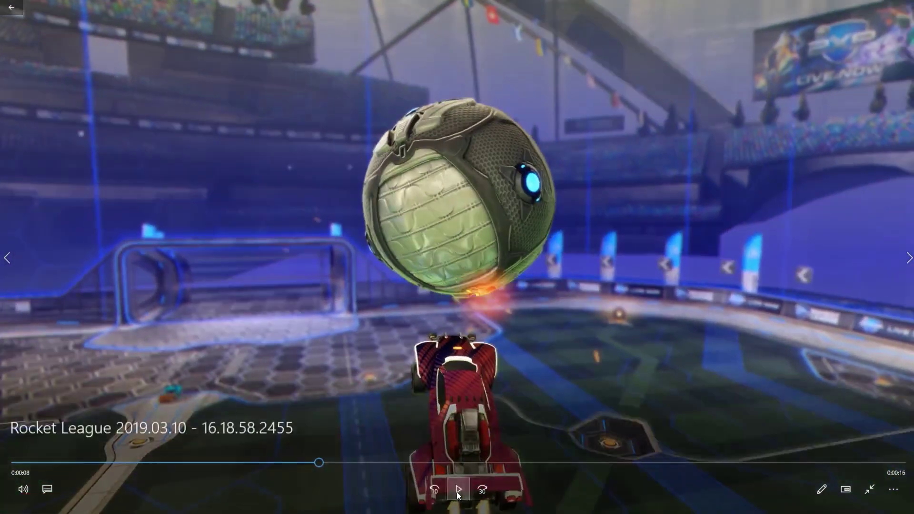
left_click(872, 489)
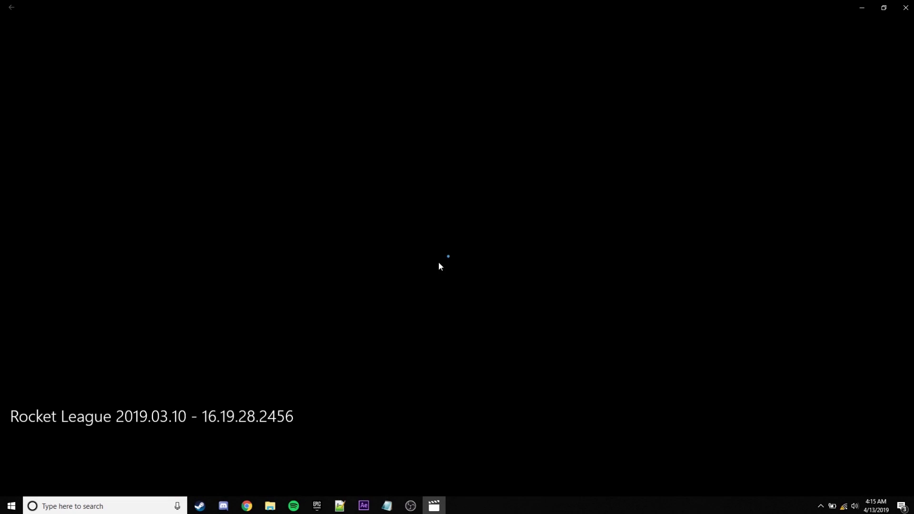
Step: Preview the grayscale clip 2019.03.10 - 16.19.28.2456, pausing about 8 seconds in, and close the video player
double_click(438, 262)
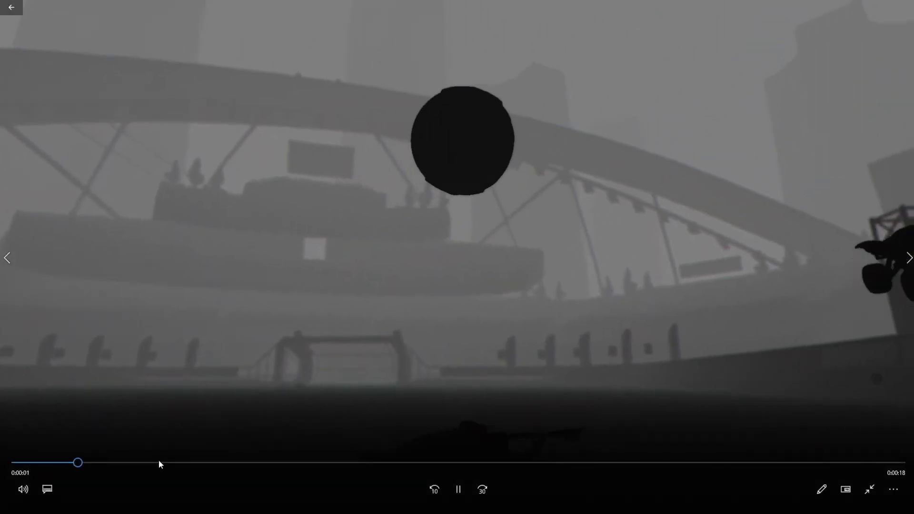
left_click_drag(159, 462, 374, 463)
key("space")
left_click(870, 489)
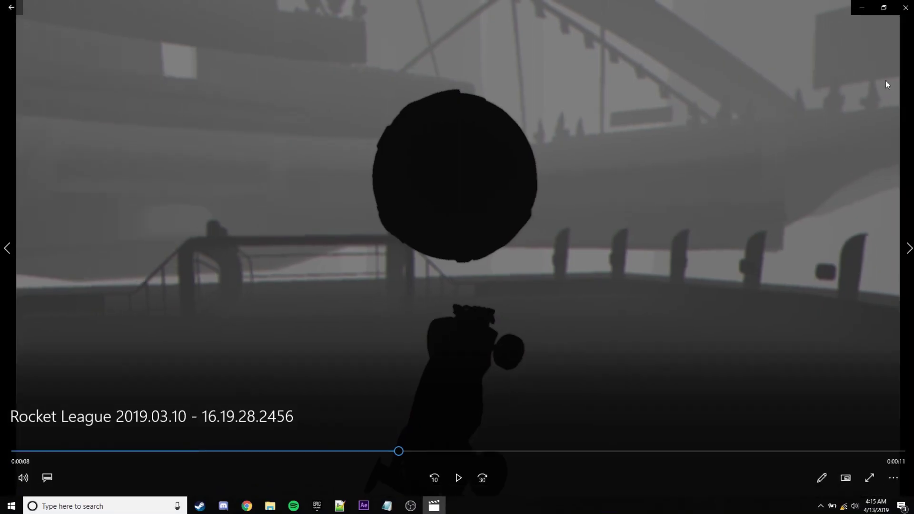
left_click(907, 7)
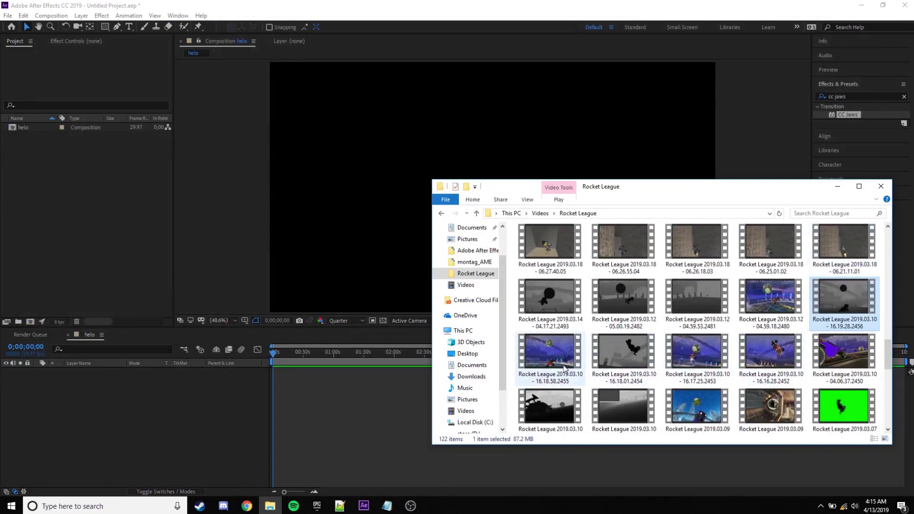
Step: Add clips 2455 and 2456 from the folder to the helo composition in After Effects and rename the 2455 layer "normal"
left_click_drag(558, 353, 277, 381)
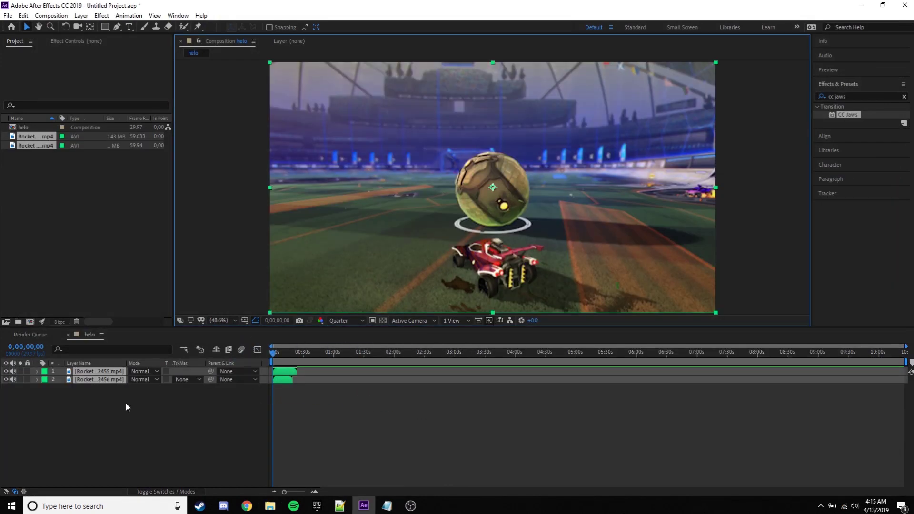
left_click(99, 372)
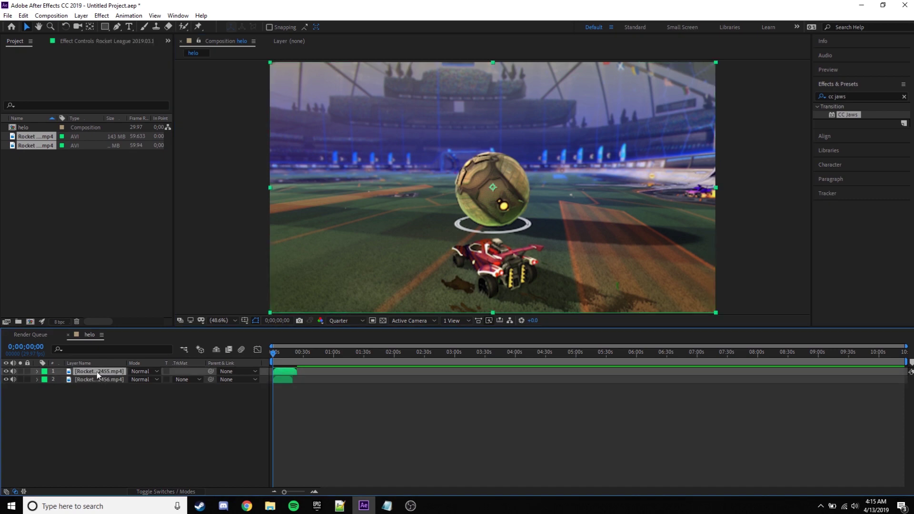
right_click(96, 373)
left_click(142, 365)
type("no")
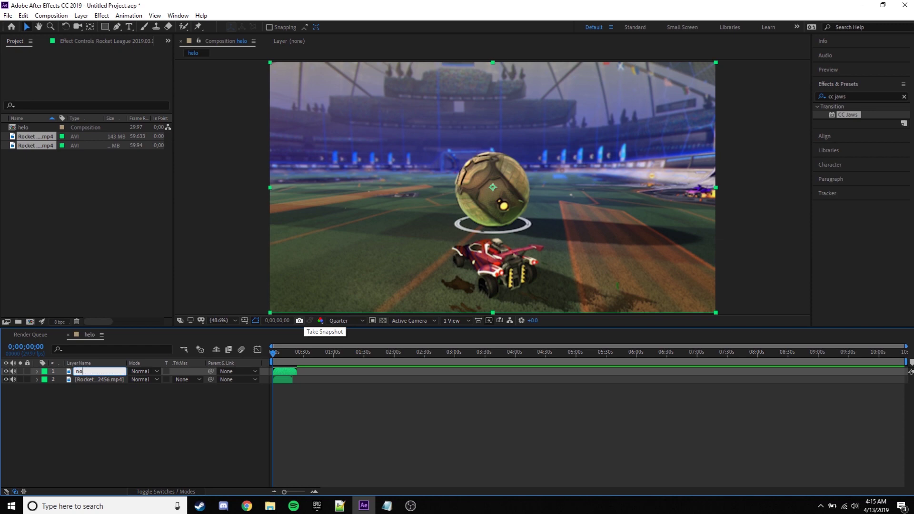
type("rmal")
key("Return")
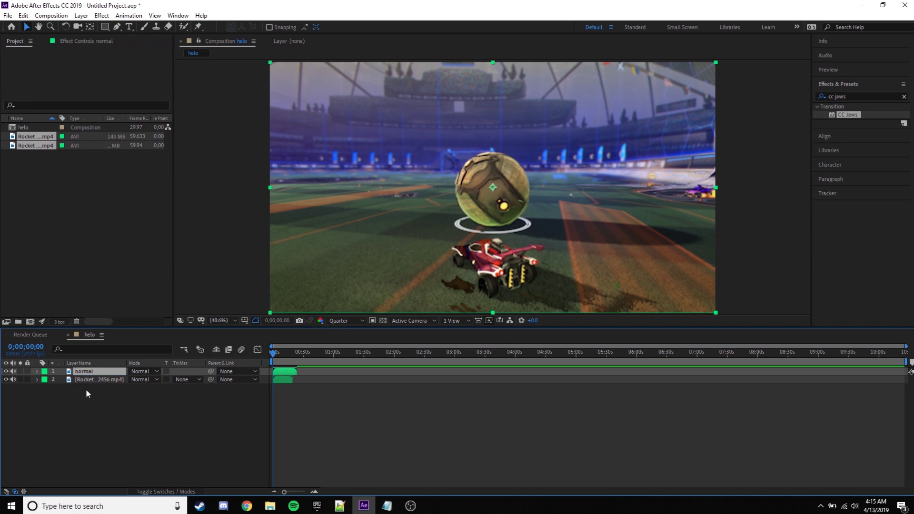
Step: Rename the 2456 clip's layer "depth map" and move it above the normal layer
right_click(105, 381)
left_click(152, 374)
type("depth")
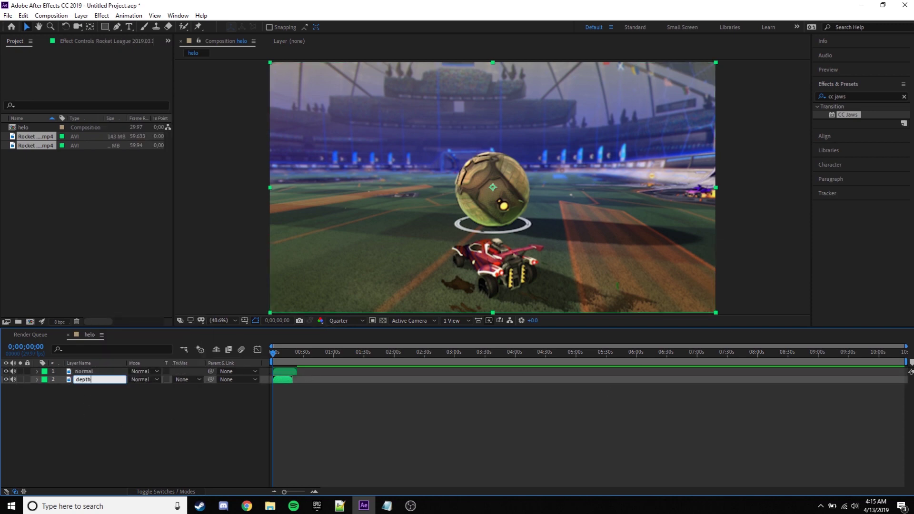
type(" map")
key("Return")
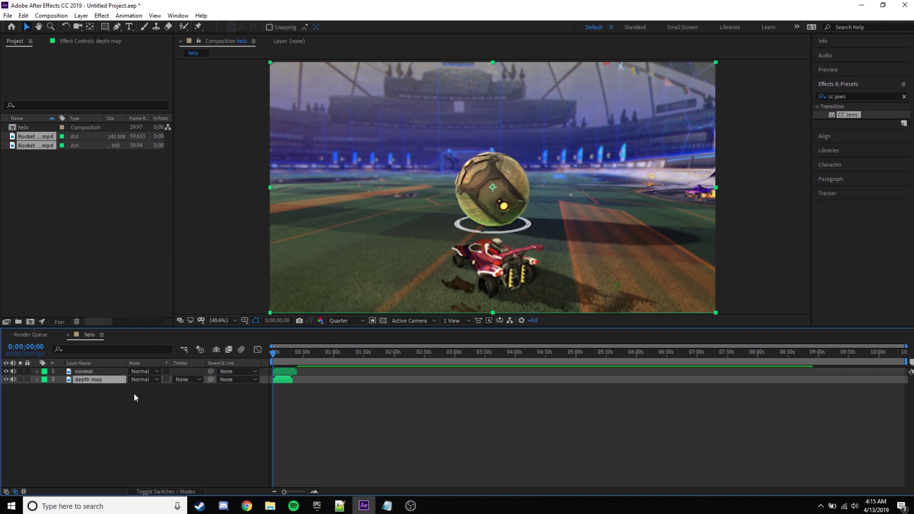
key("ctrl+Up")
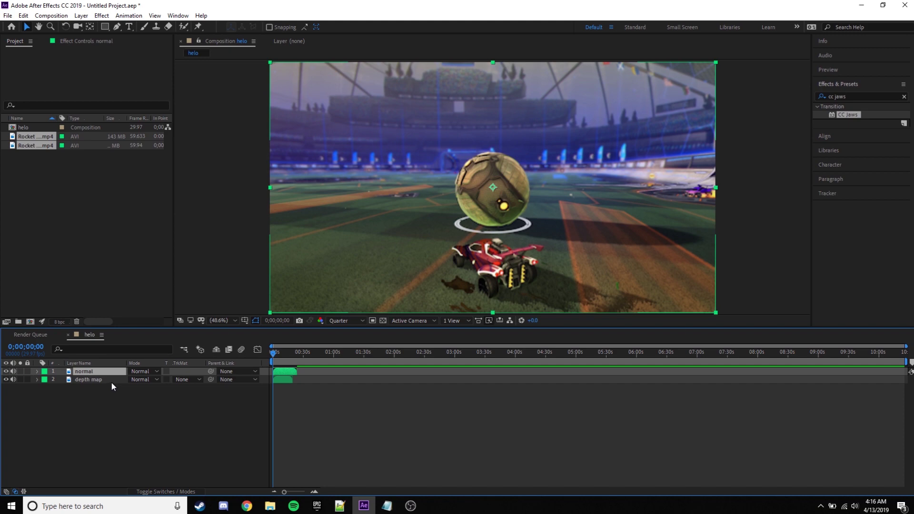
mouse_move(106, 381)
left_mouse_down()
mouse_move(97, 381)
mouse_move(100, 371)
left_mouse_up()
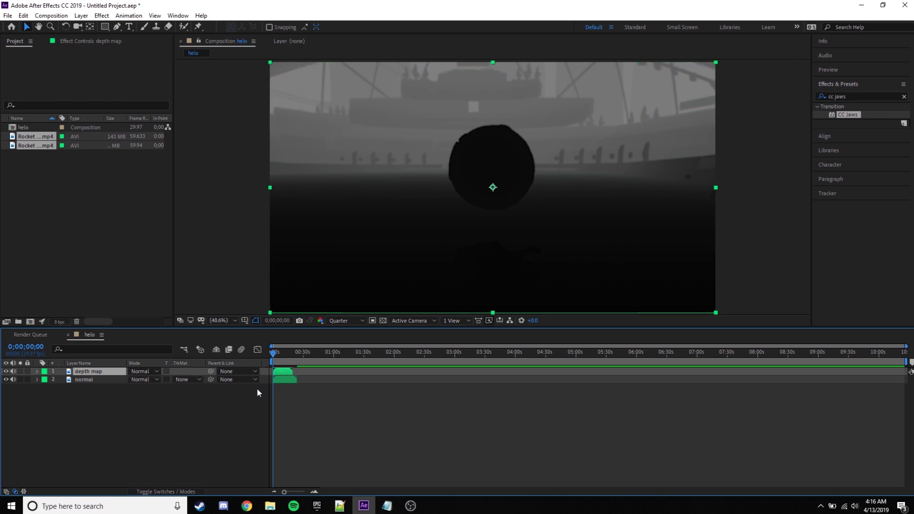
Step: Pre-compose the depth map and normal layers together into a new composition named helo2
left_click(138, 435)
left_click(104, 372)
left_click(106, 379, "ctrl")
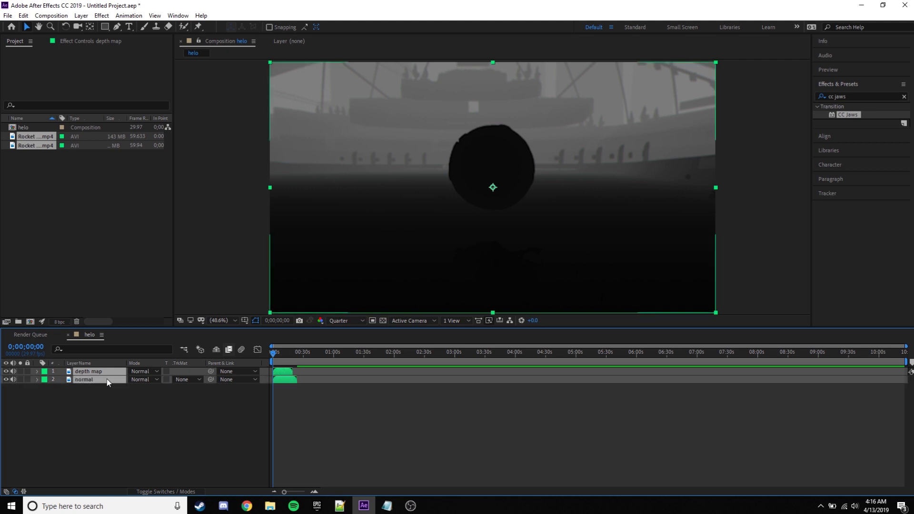
right_click(109, 375)
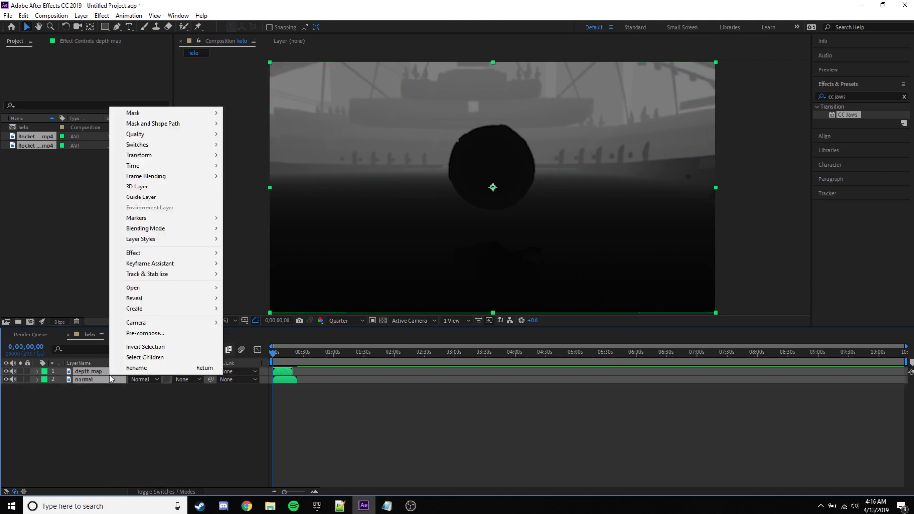
left_click(145, 333)
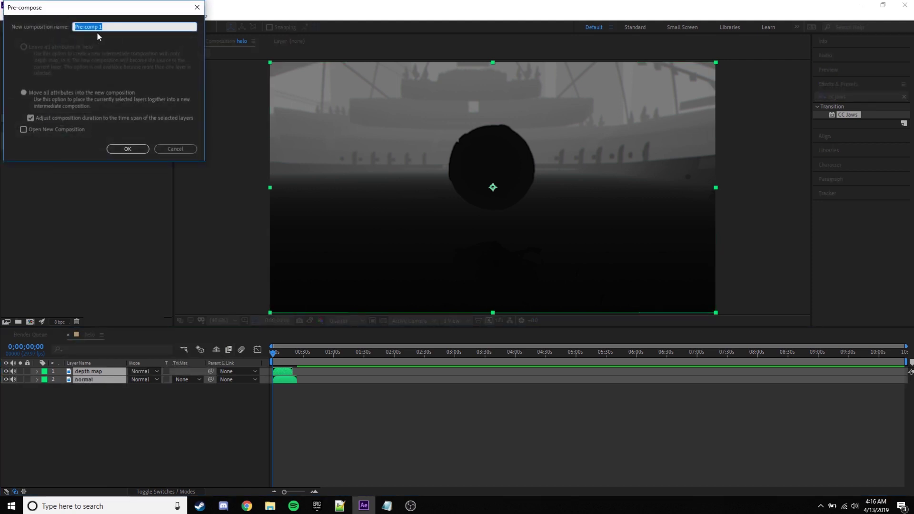
type("helo2")
left_click(133, 153)
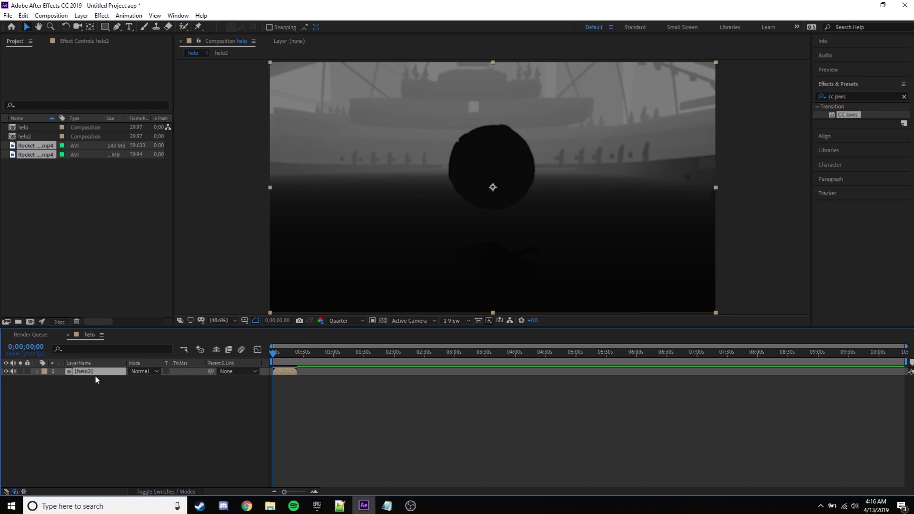
Step: Open the helo2 composition and mute the audio of both the depth map and normal layers
double_click(82, 372)
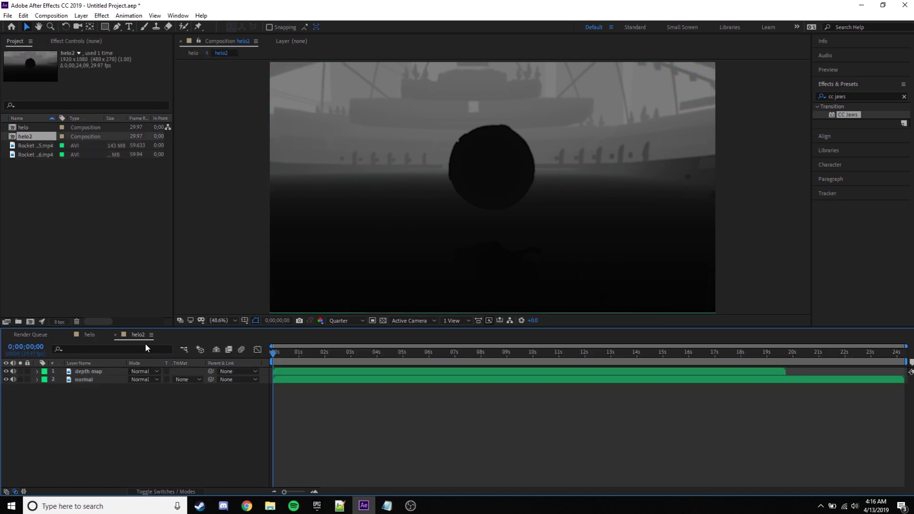
left_click(98, 372)
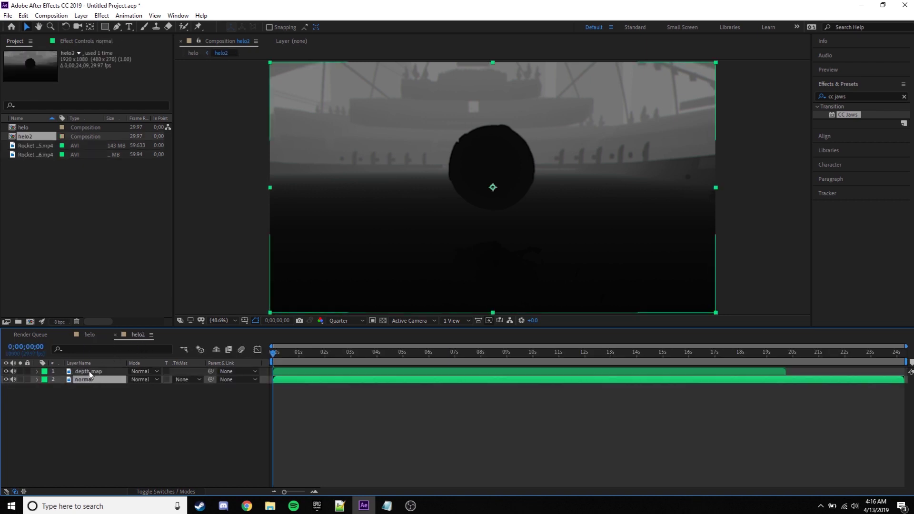
left_click(90, 380)
left_click_drag(287, 356, 330, 356)
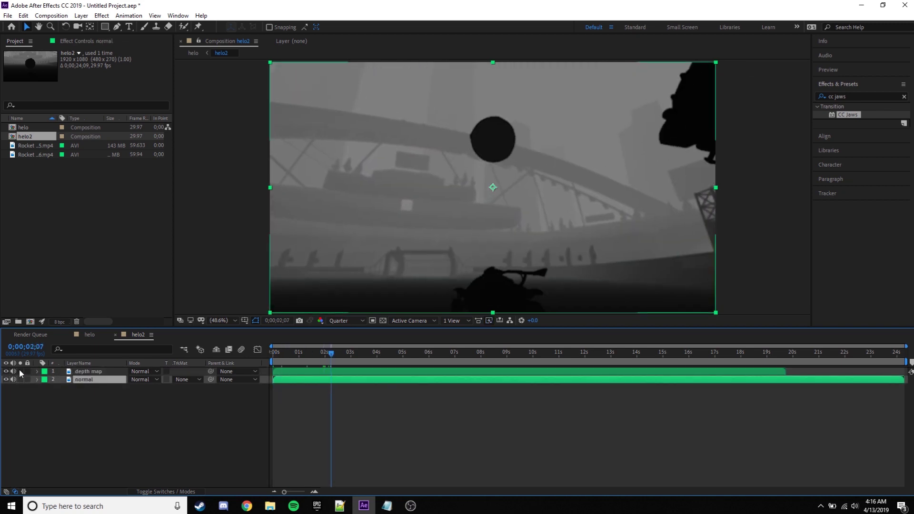
left_click_drag(14, 372, 14, 379)
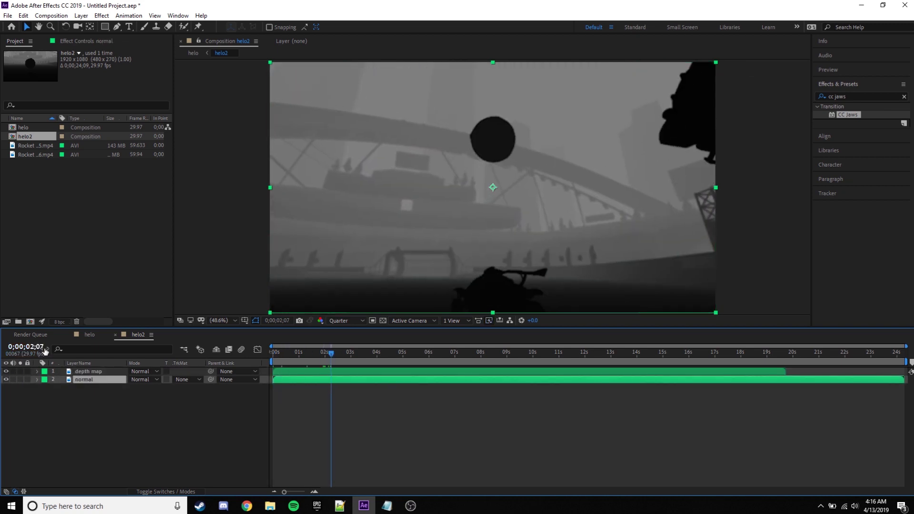
Step: Compare the depth map with the normal footage at 0;00;02;15 by repeatedly toggling the depth map layer's visibility
left_click_drag(325, 356, 338, 357)
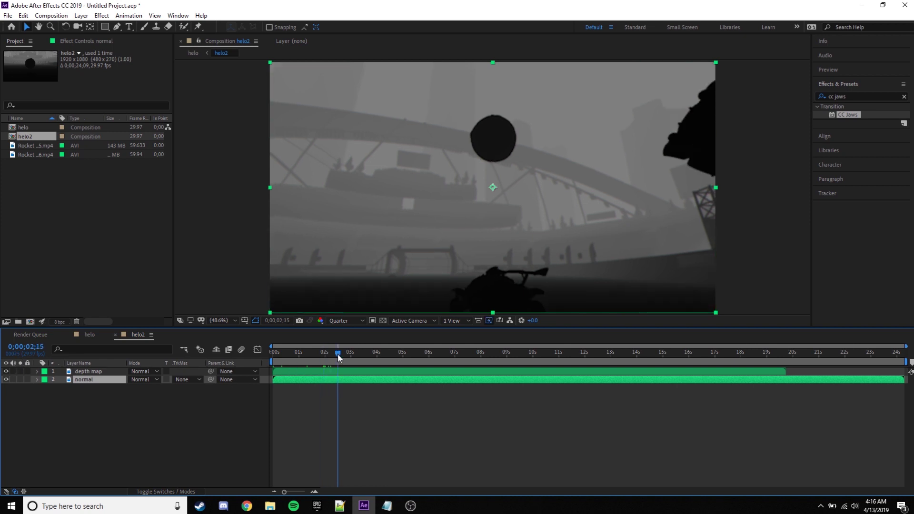
left_click(6, 372)
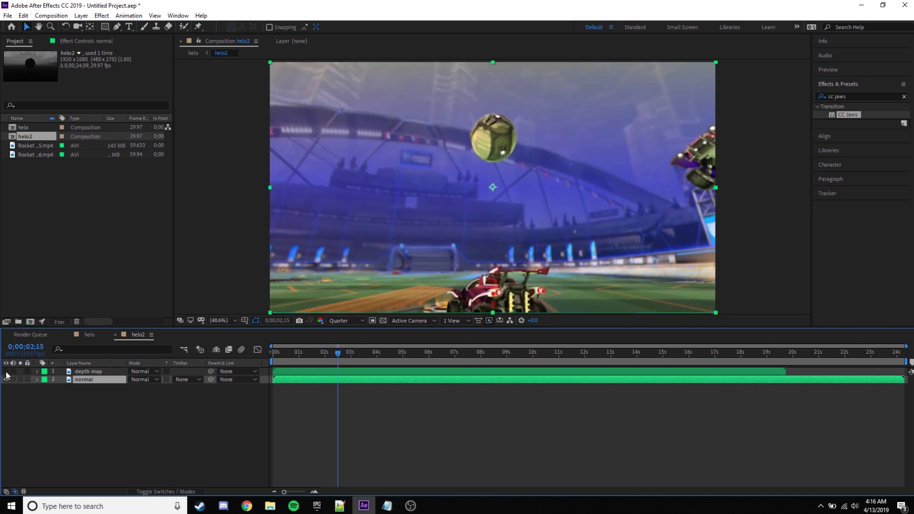
left_click(6, 372)
left_click(6, 372)
left_click(6, 372)
left_click(6, 371)
left_click(7, 372)
left_click(6, 372)
left_click(6, 372)
left_click(7, 371)
left_click(6, 372)
left_click(6, 372)
left_click(6, 372)
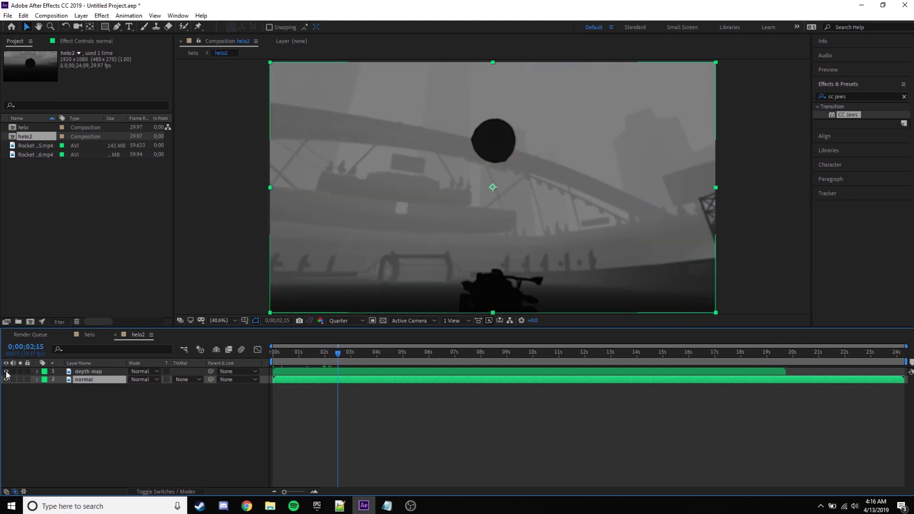
left_click(7, 372)
left_click(6, 372)
left_click(6, 372)
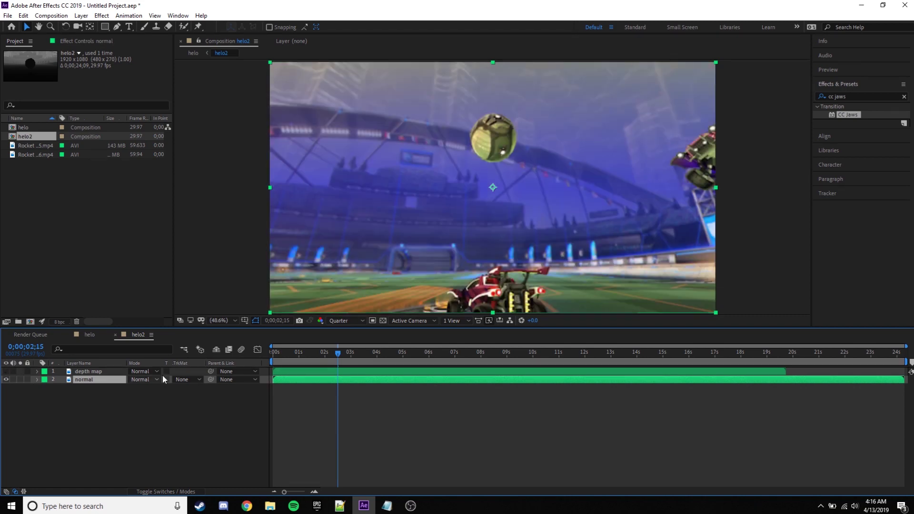
left_click(6, 372)
left_click(6, 372)
left_click(6, 372)
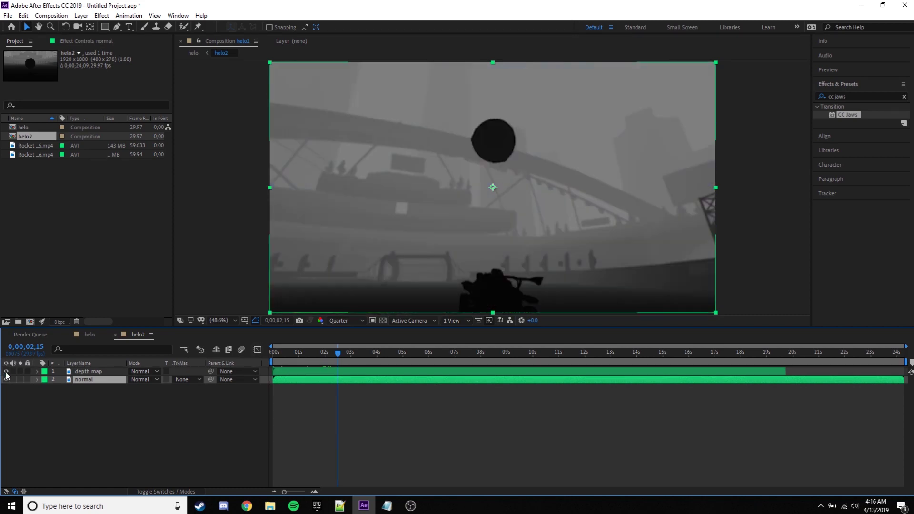
left_click(6, 372)
left_click(7, 372)
left_click(6, 372)
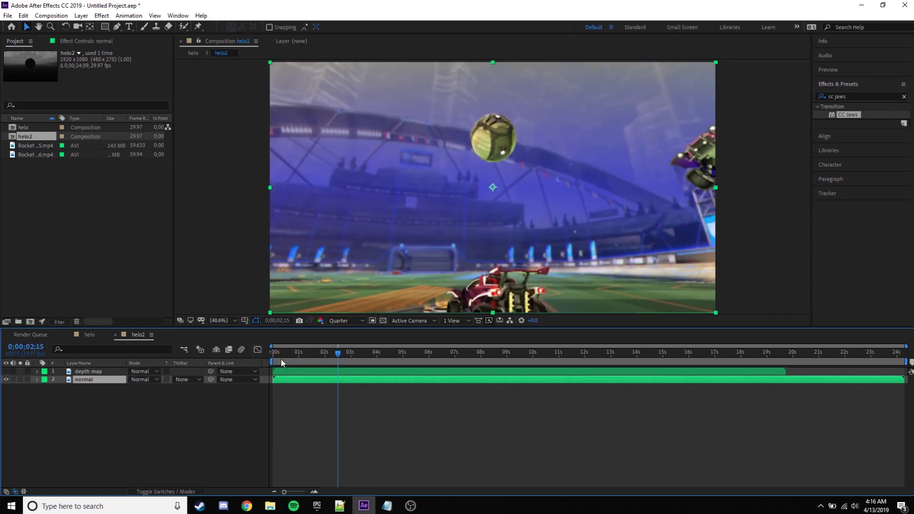
Step: Compare the alignment of the depth map and normal layers at 0;00;06;13 by hiding and showing the depth map
left_click_drag(347, 352, 441, 354)
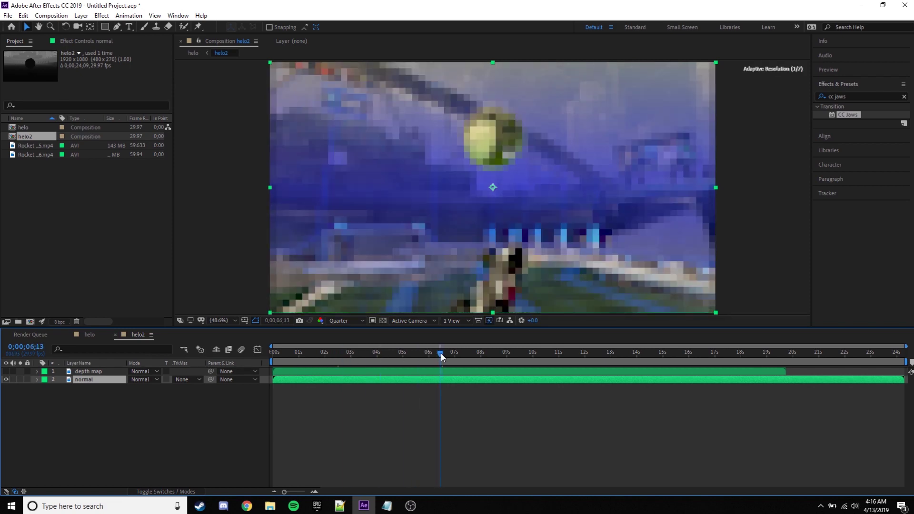
left_click(6, 371)
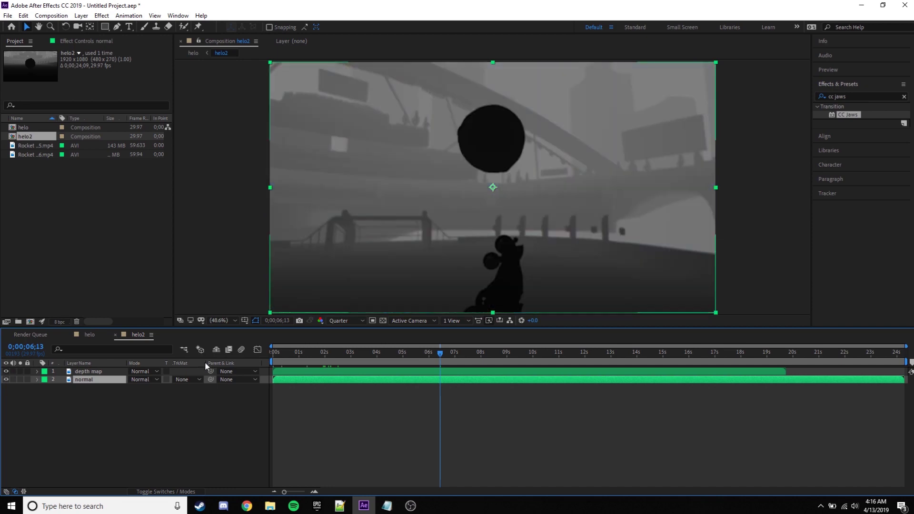
key("F2")
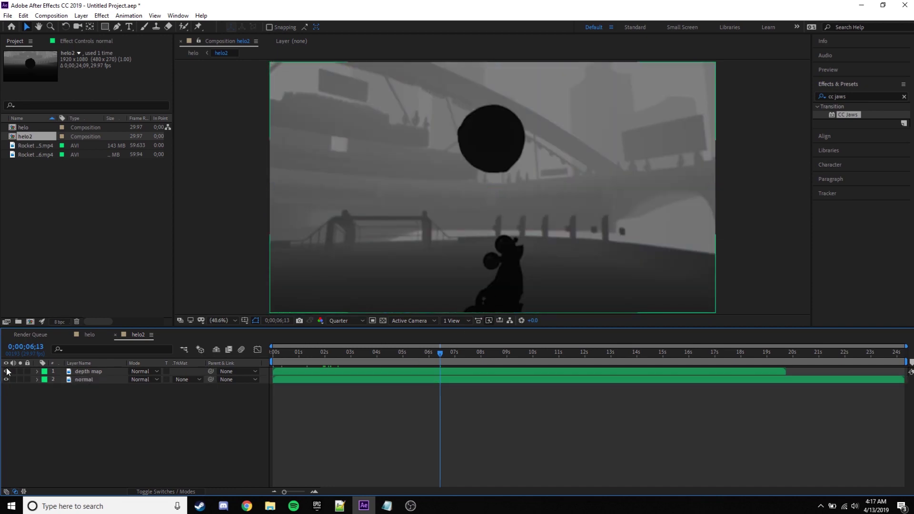
left_click(6, 371)
left_click(6, 371)
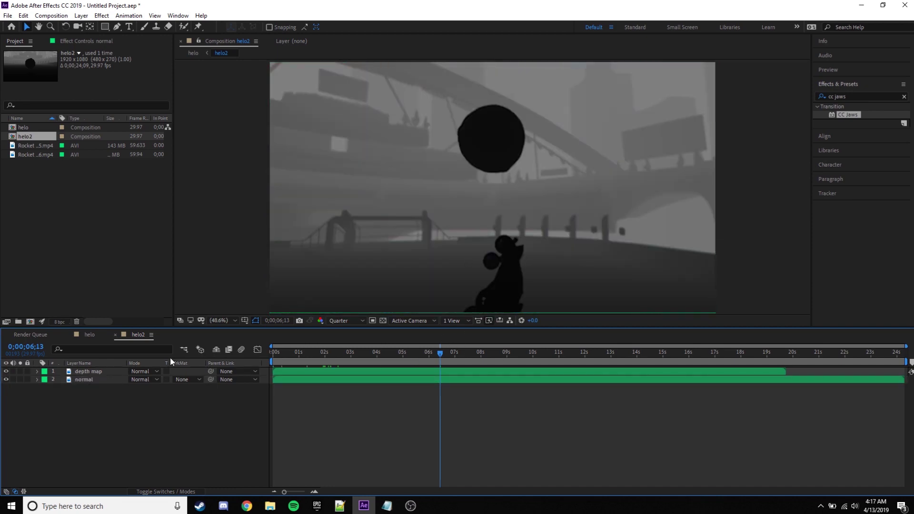
Step: Recheck how closely the depth map matches the normal footage at 0;00;06;13 by toggling the depth map's visibility
left_click(6, 371)
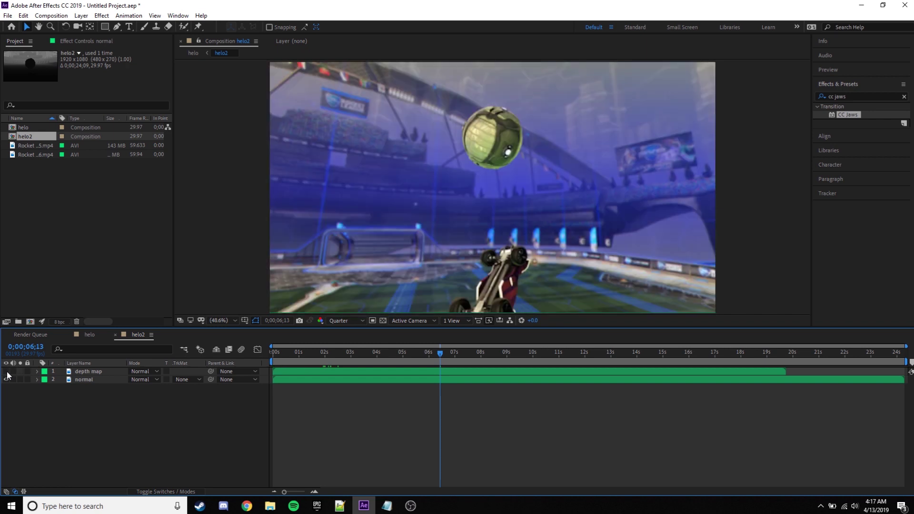
left_click(6, 371)
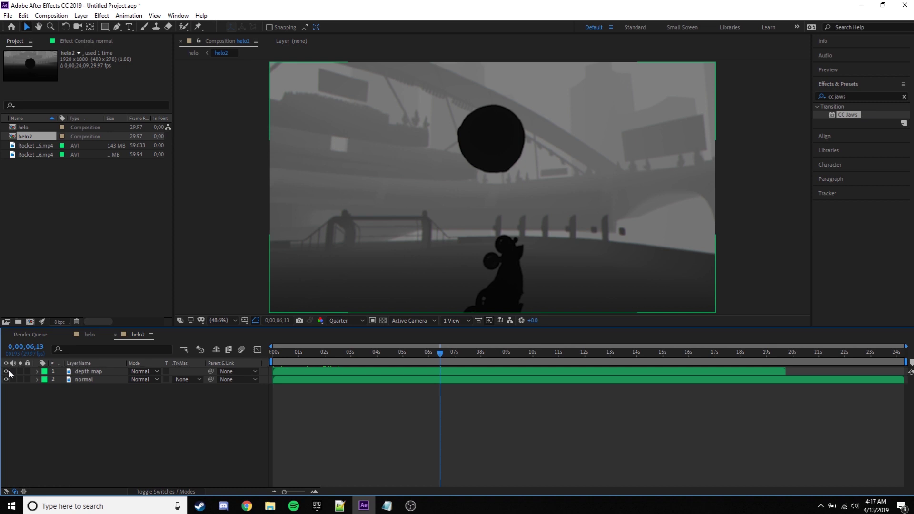
left_click(7, 371)
left_click(6, 371)
left_click(378, 393)
left_click(393, 372)
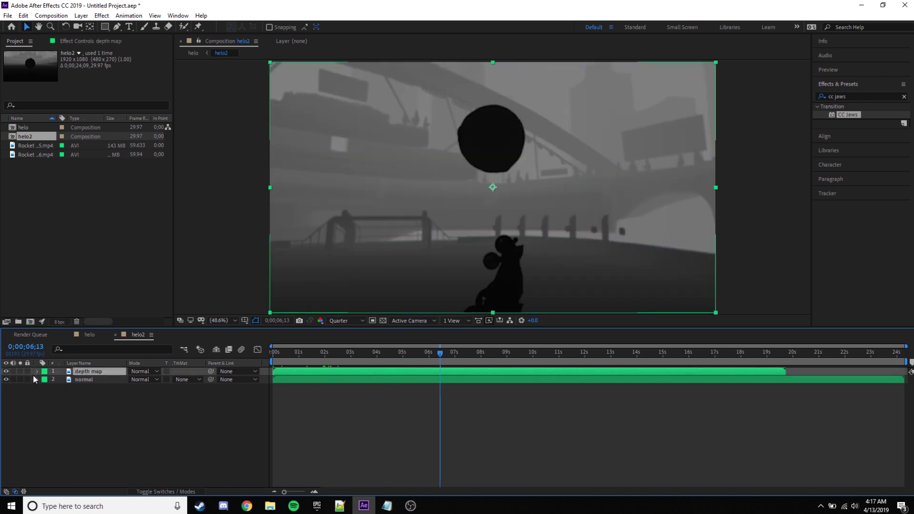
left_click(6, 371)
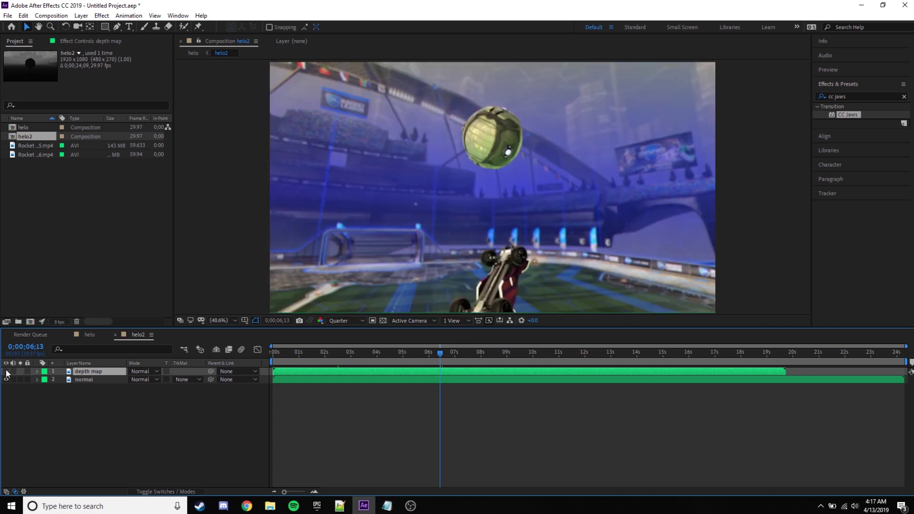
Step: Try sliding the depth map and normal layers slightly in time, toggling the depth map's visibility between moves to judge the match
left_click_drag(391, 370, 382, 372)
left_click(7, 372)
left_click(7, 371)
left_click_drag(331, 371, 344, 376)
left_click(6, 372)
left_click(7, 371)
left_click(6, 371)
left_click(312, 379)
left_click(6, 372)
left_click(6, 371)
left_click_drag(408, 383, 345, 381)
Step: Go to 0;00;07;07 and compare the two layers at frame level by repeatedly hiding and showing the depth map
left_click(460, 354)
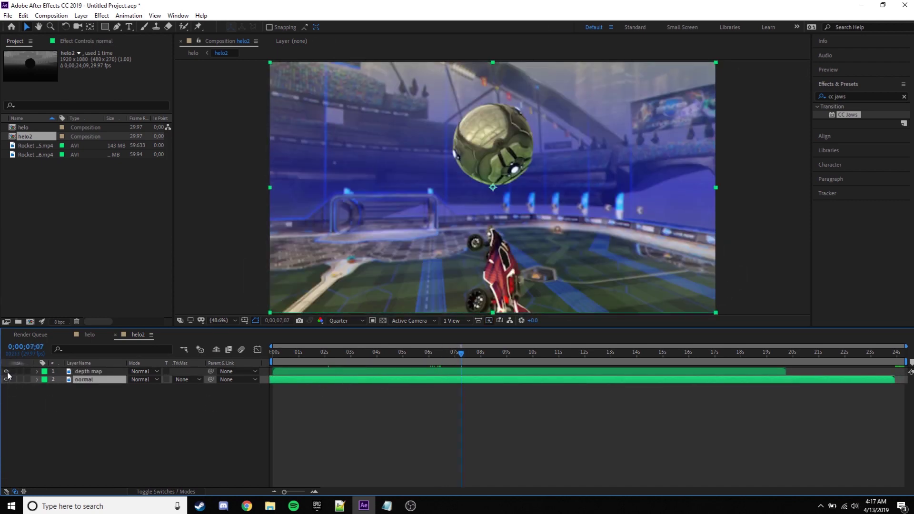
key(";")
left_click(6, 371)
left_click(6, 371)
left_click(6, 372)
left_click(6, 372)
left_click(6, 372)
left_click(6, 372)
left_click(6, 372)
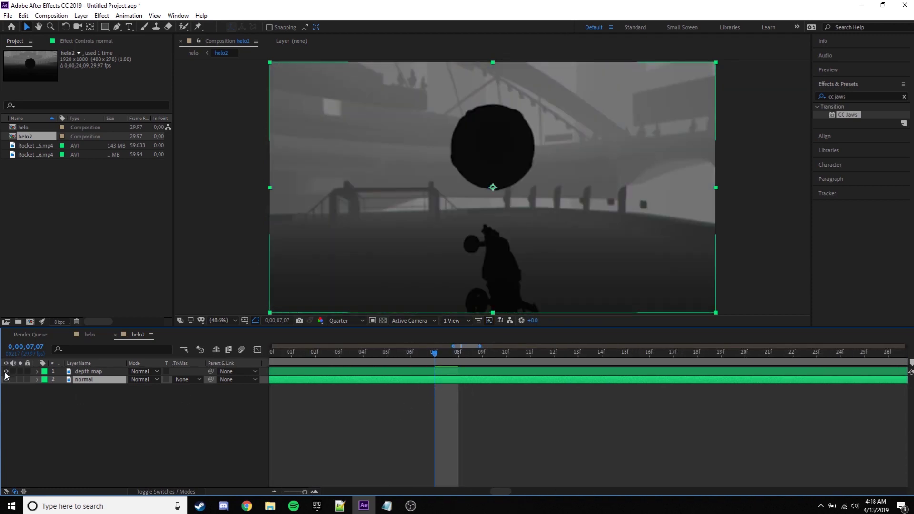
left_click(6, 372)
left_click(6, 372)
left_click(7, 372)
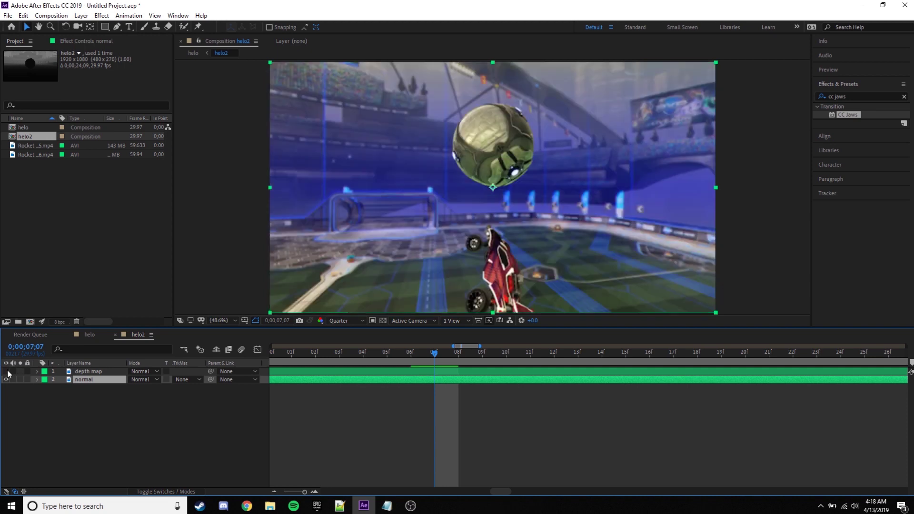
left_click(6, 371)
left_click(6, 372)
left_click(6, 372)
left_click(6, 372)
left_click(6, 372)
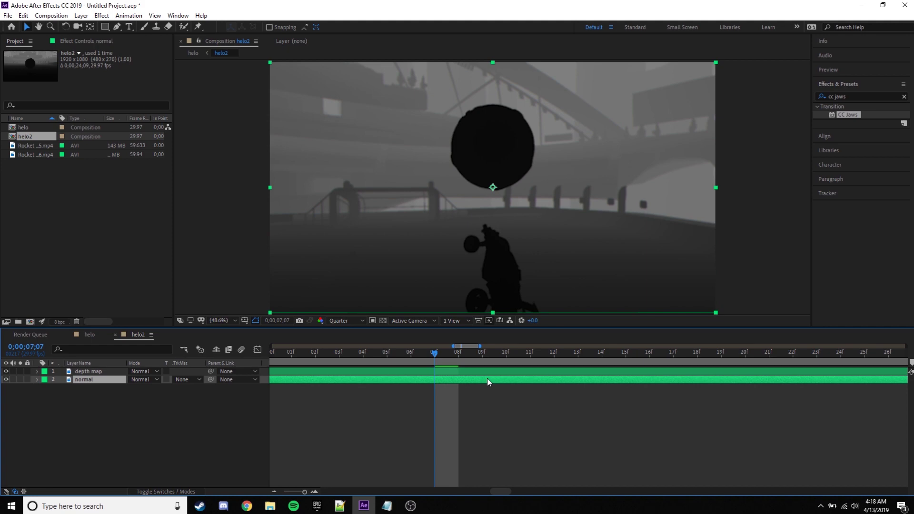
left_click(6, 373)
left_click(6, 373)
left_click(6, 373)
left_click(6, 373)
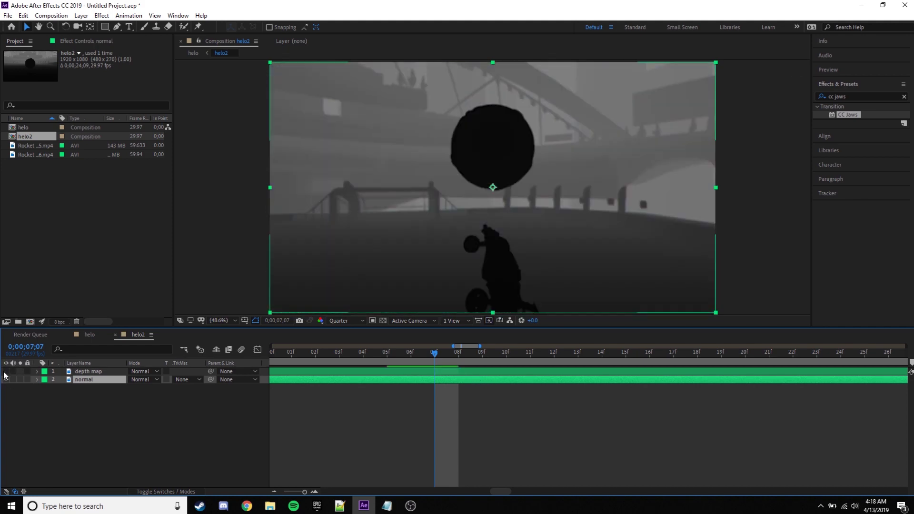
left_click(6, 373)
left_click(6, 372)
left_click(6, 372)
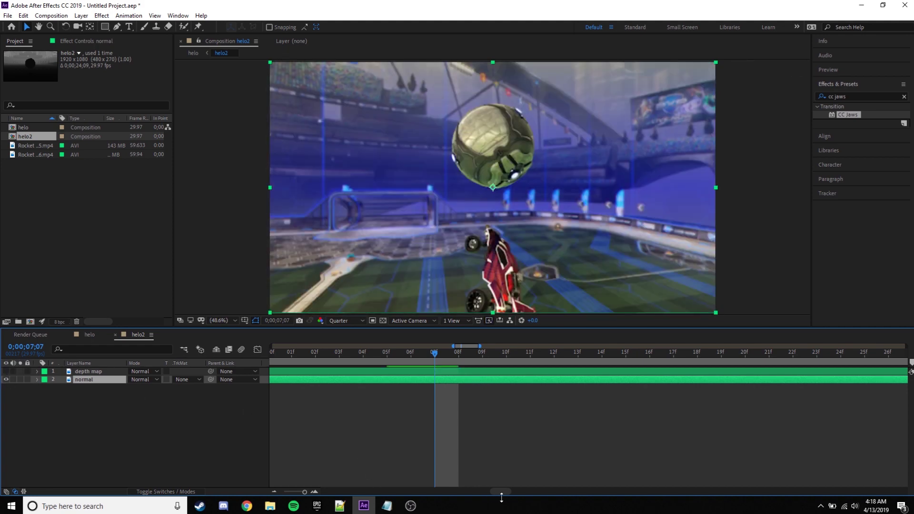
Step: Go to 0;00;01;07 and check the depth map against the normal footage by repeatedly toggling the depth map's visibility
left_click_drag(499, 491, 473, 490)
left_click_drag(304, 492, 294, 493)
left_click_drag(333, 354, 317, 355)
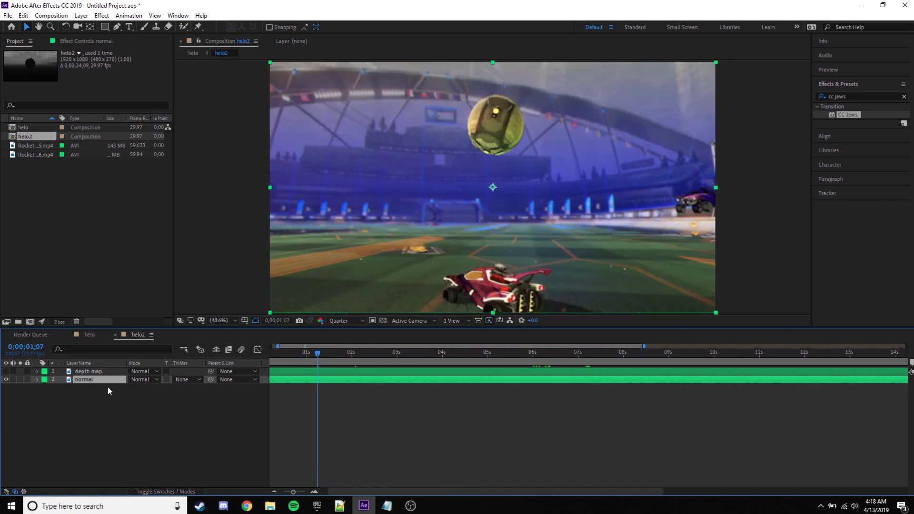
left_click(6, 371)
left_click(7, 372)
left_click(6, 372)
left_click(6, 372)
left_click(6, 372)
left_click(6, 371)
left_click(6, 371)
left_click(6, 371)
left_click(6, 371)
left_click(6, 372)
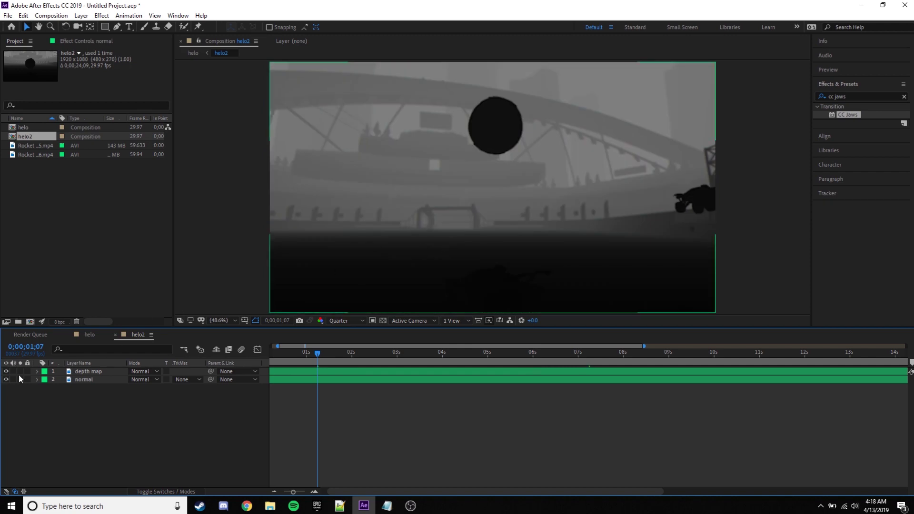
left_click(7, 371)
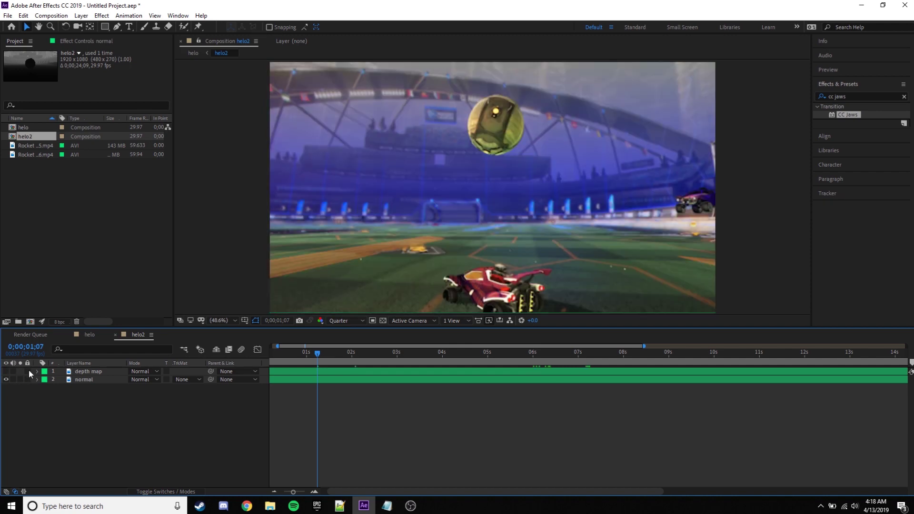
left_click(6, 372)
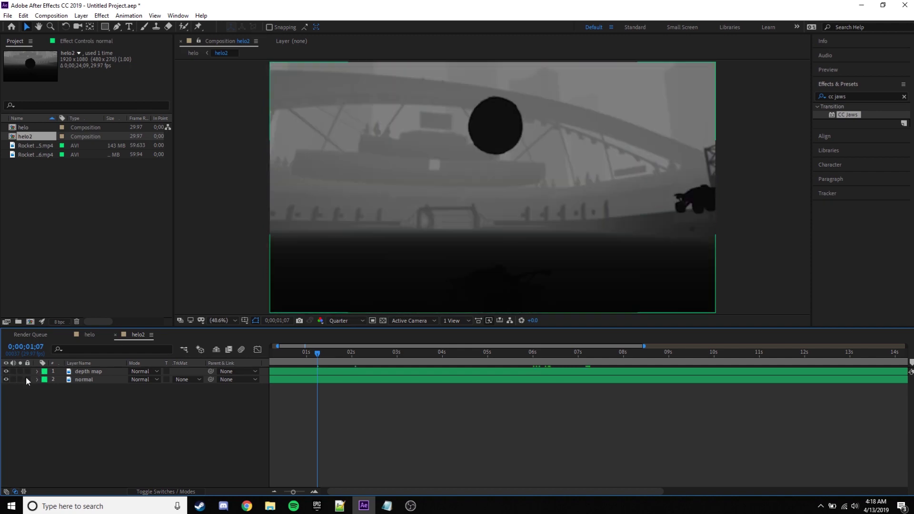
Step: Return to 0;00;00;00 and line up the start of the normal layer with the start of the composition
left_click_drag(332, 492, 314, 494)
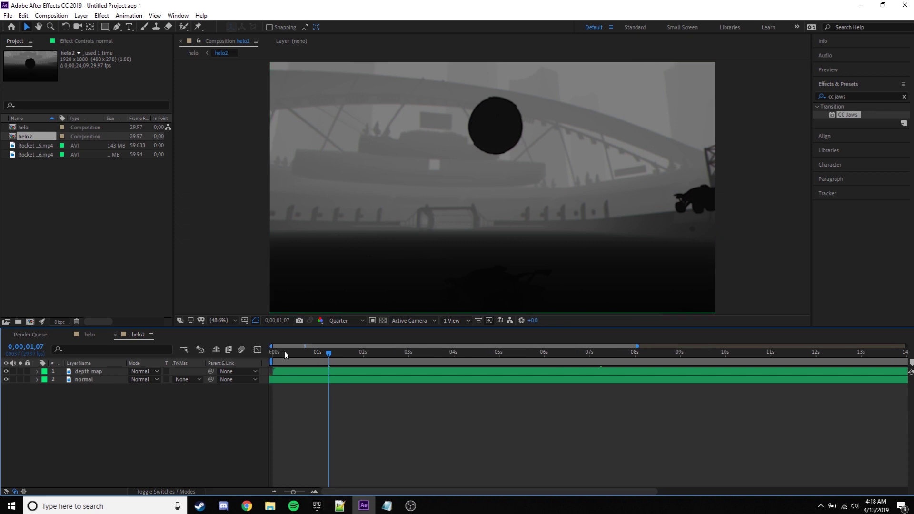
left_click_drag(284, 350, 274, 353)
left_click(283, 379)
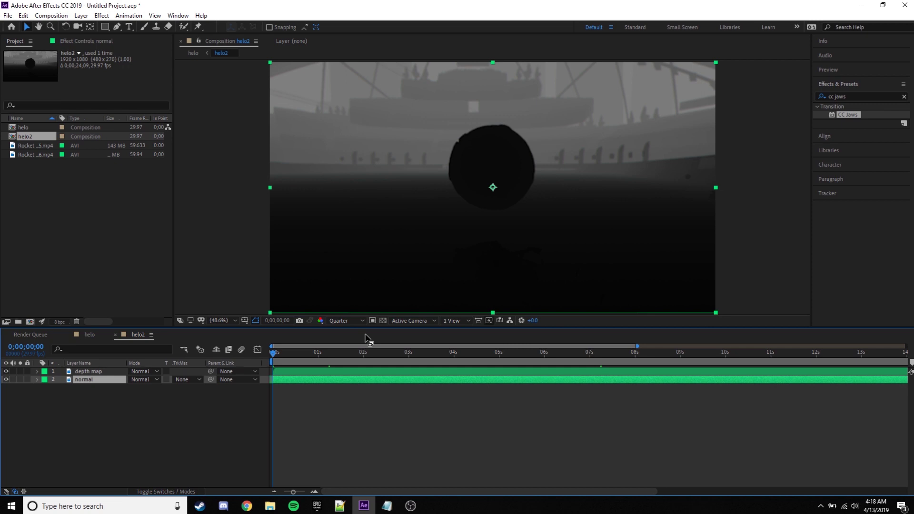
Step: Duplicate the normal layer, keeping the copy directly beneath the original
left_click_drag(285, 362, 114, 369)
left_click(102, 371)
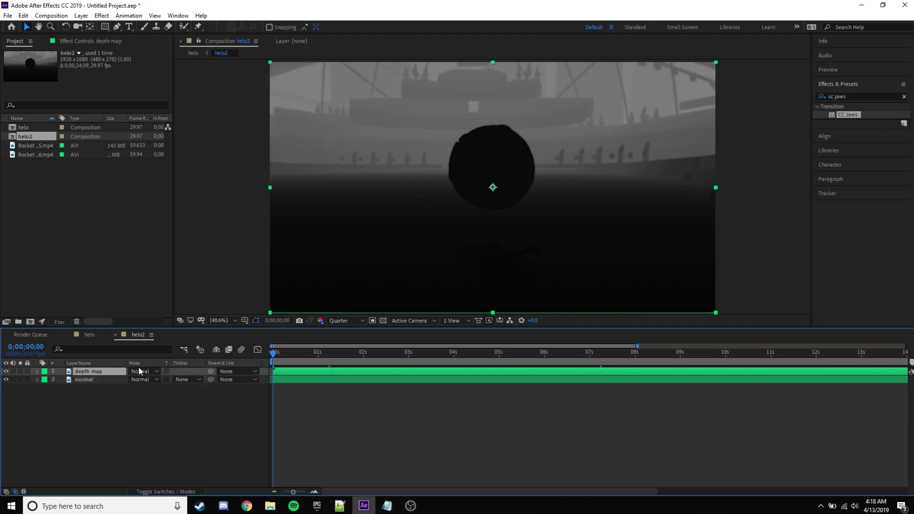
left_click(111, 380)
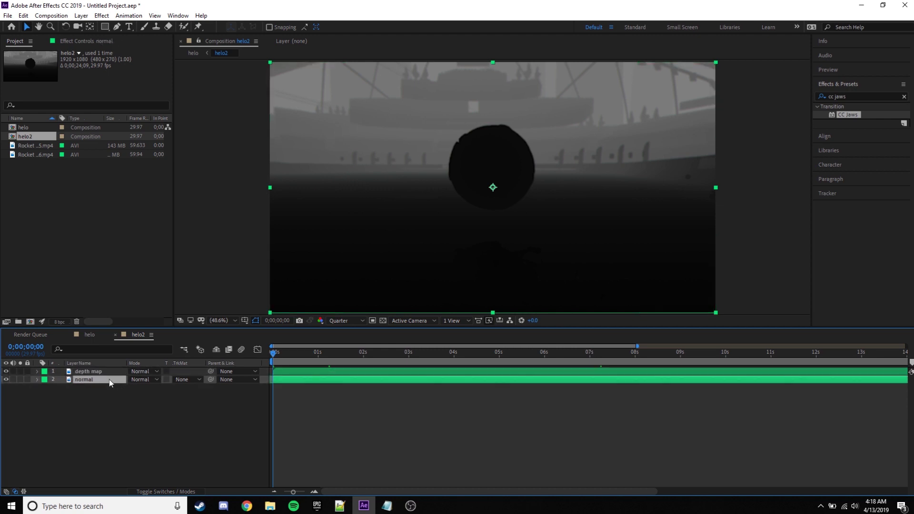
key("ctrl+d")
mouse_move(105, 379)
left_mouse_down()
mouse_move(109, 395)
mouse_move(102, 373)
mouse_move(101, 384)
left_mouse_up()
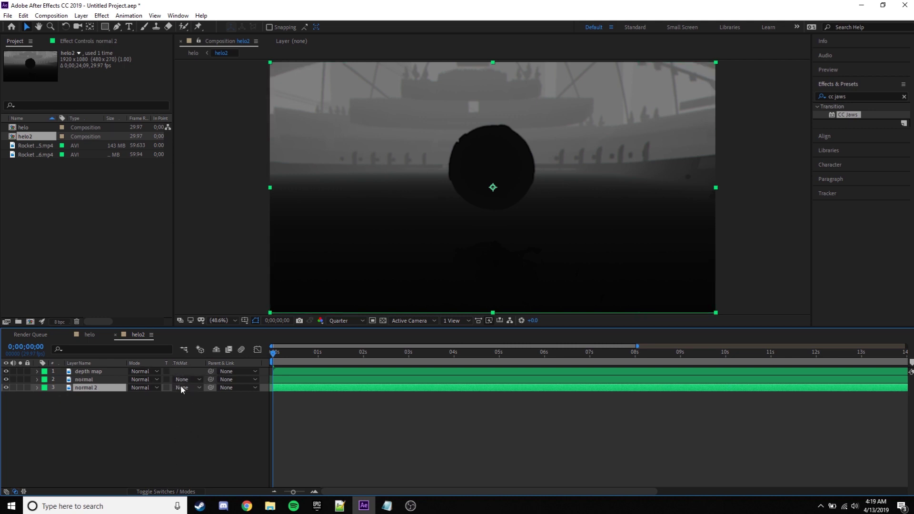
Step: Set the upper normal layer's track matte to Luma Inverted Matte "depth map"
left_click(199, 386)
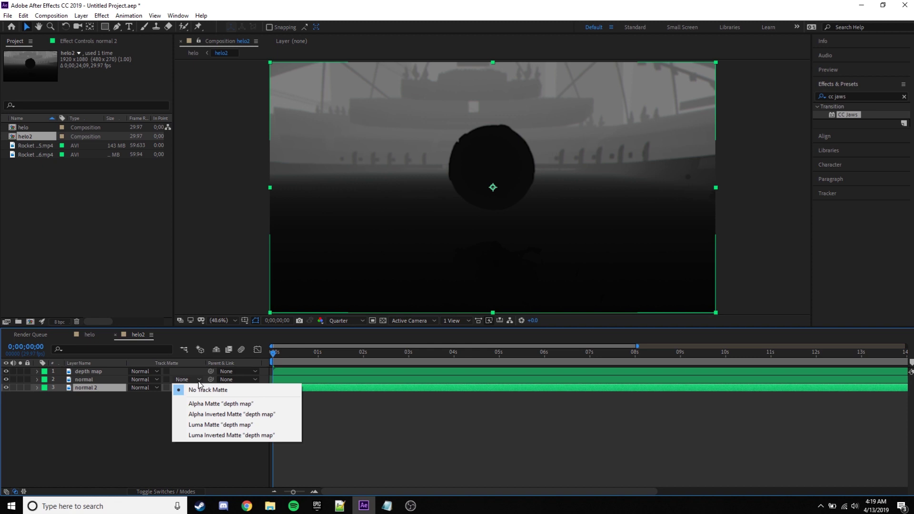
left_click(220, 435)
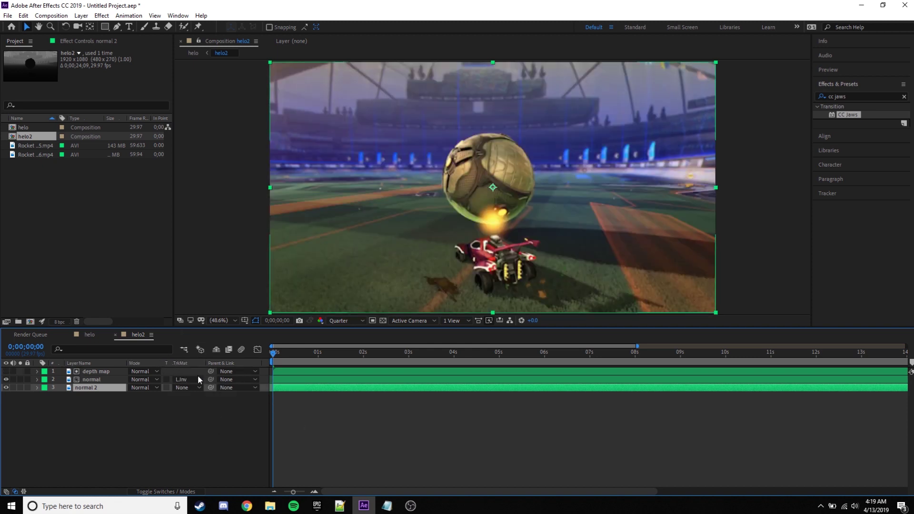
left_click(194, 492)
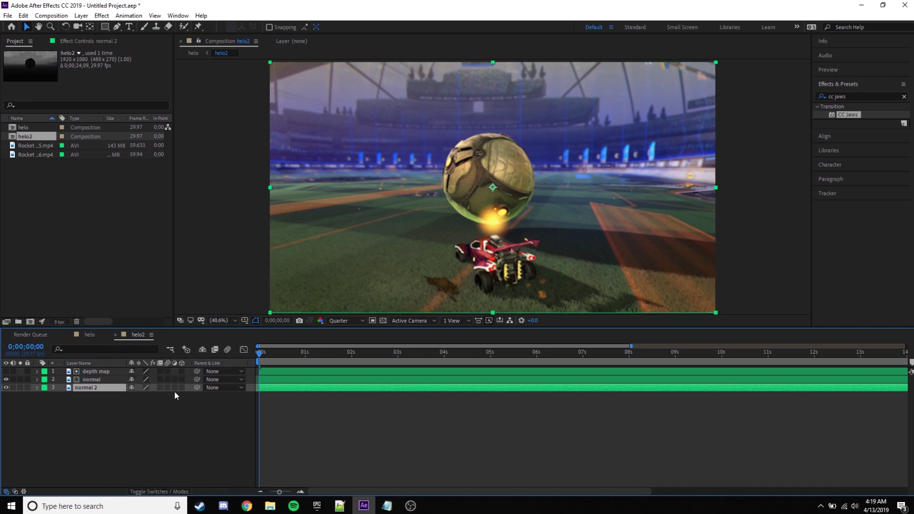
left_click(162, 491)
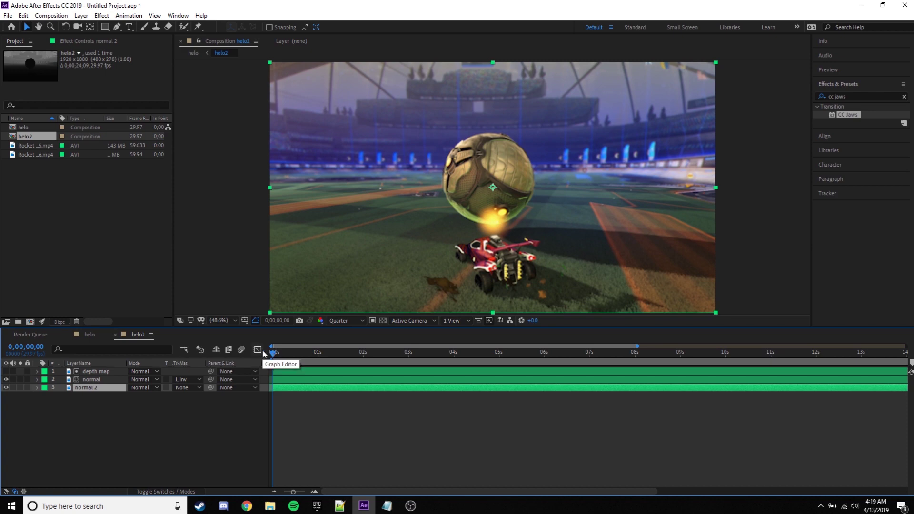
Step: Apply the Levels effect to the depth map layer and turn the layer's visibility back on
left_click(105, 372)
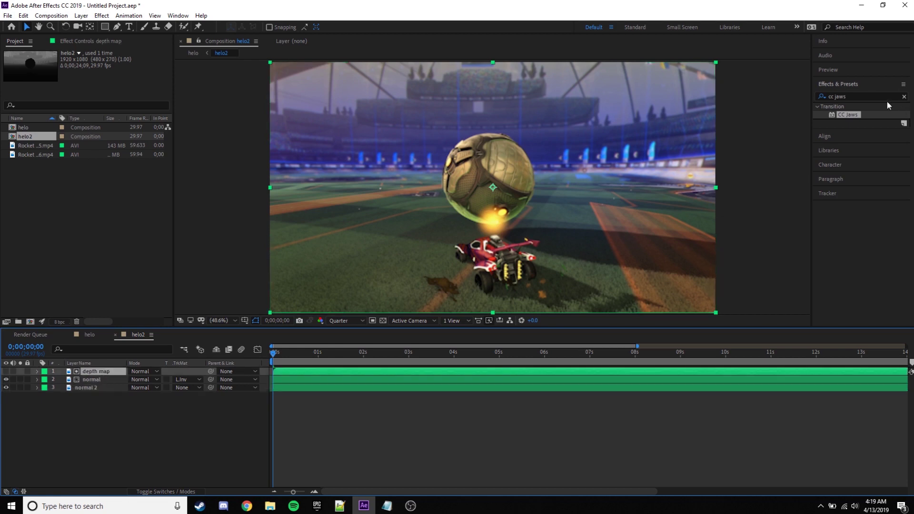
left_click(868, 97)
type("level")
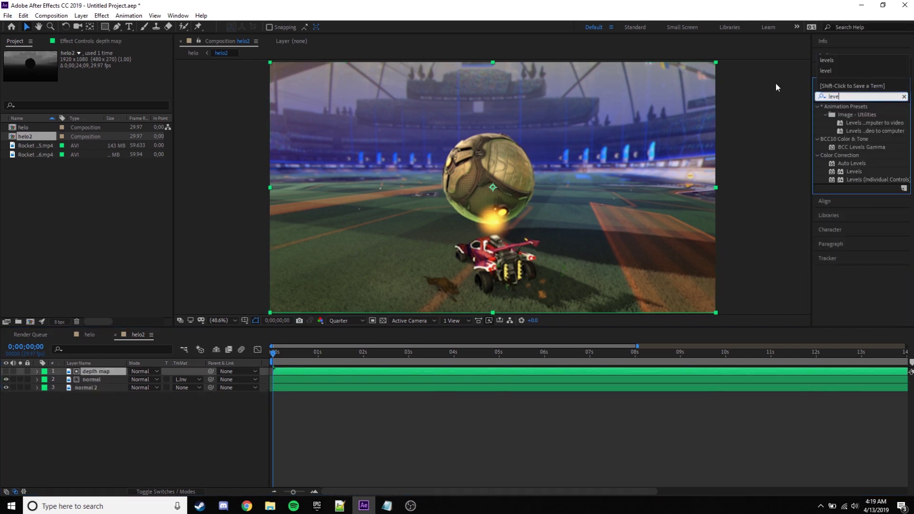
left_click_drag(855, 171, 735, 371)
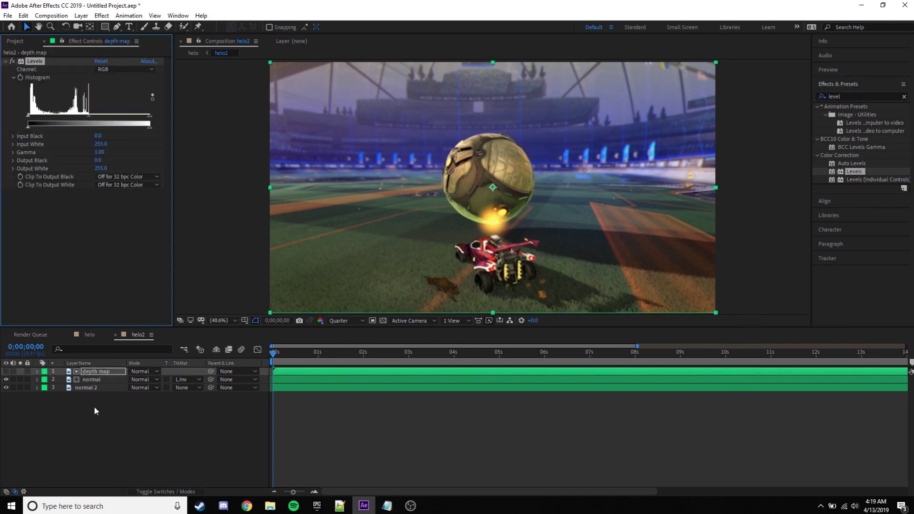
left_click(6, 371)
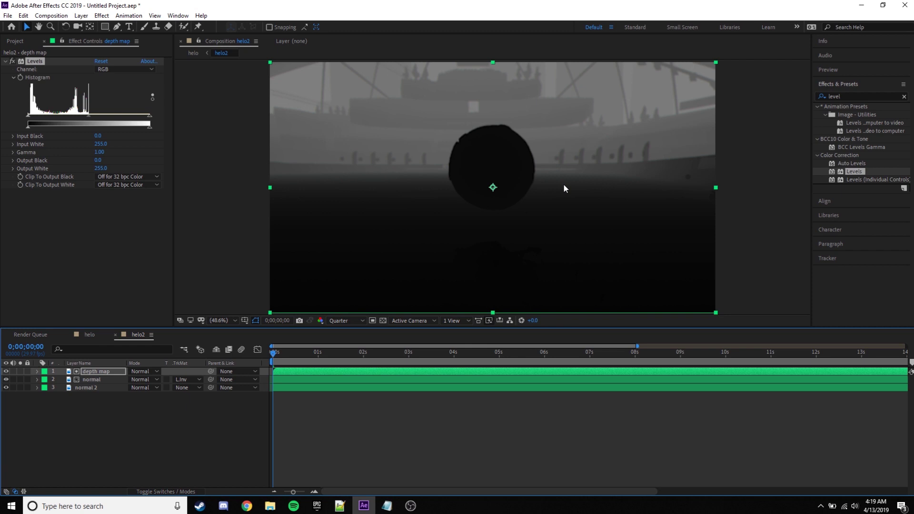
Step: Try the Levels Input White at 121.0 on the depth map, then restore it to 255.0
left_click_drag(149, 116, 153, 96)
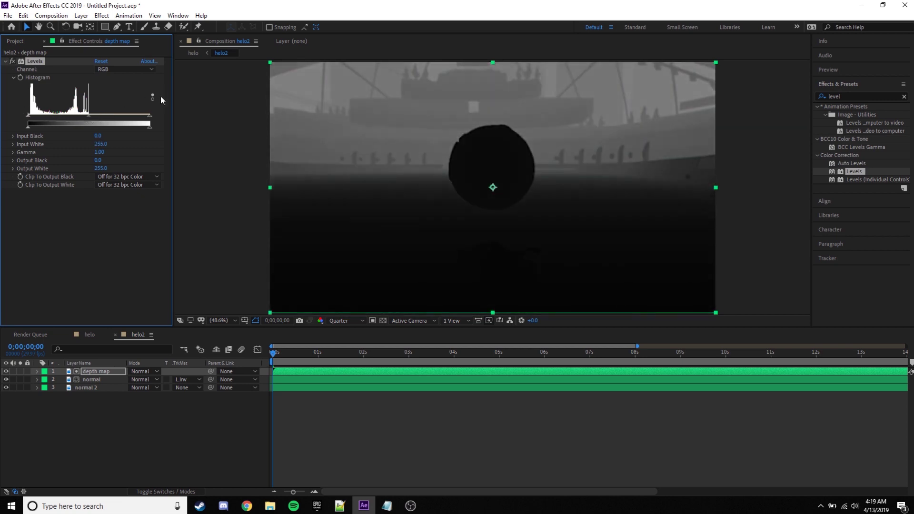
left_click_drag(161, 96, 87, 107)
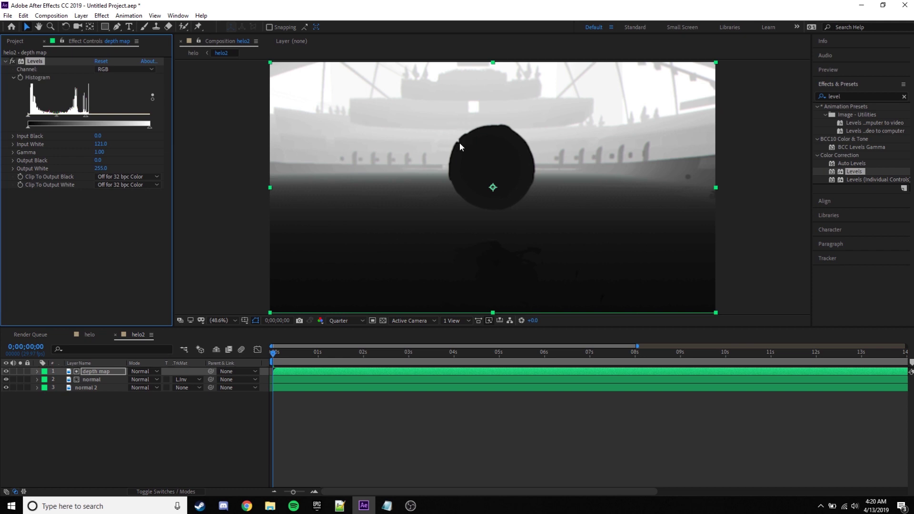
left_click_drag(87, 118, 151, 112)
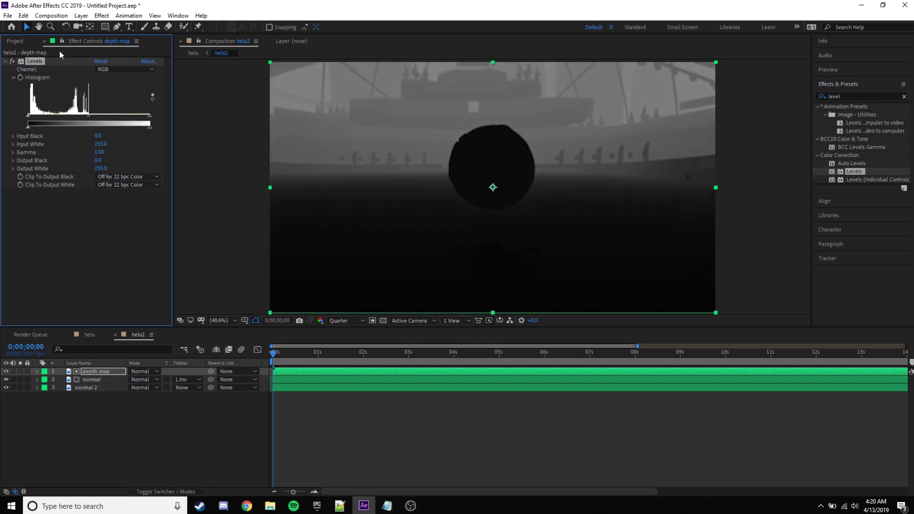
Step: Apply Gaussian Blur from Blur & Sharpen to the depth map layer and set its Blurriness to 35.1
left_click(6, 61)
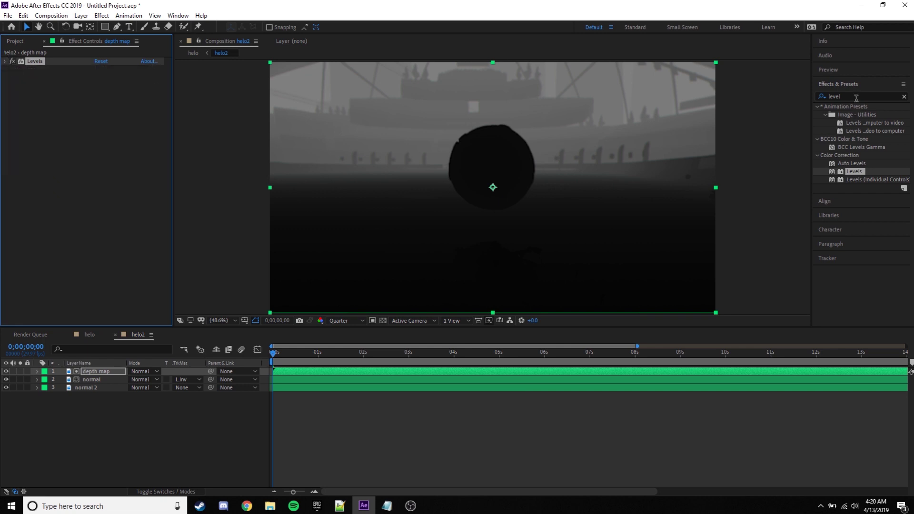
left_click(815, 97)
type("gaussia")
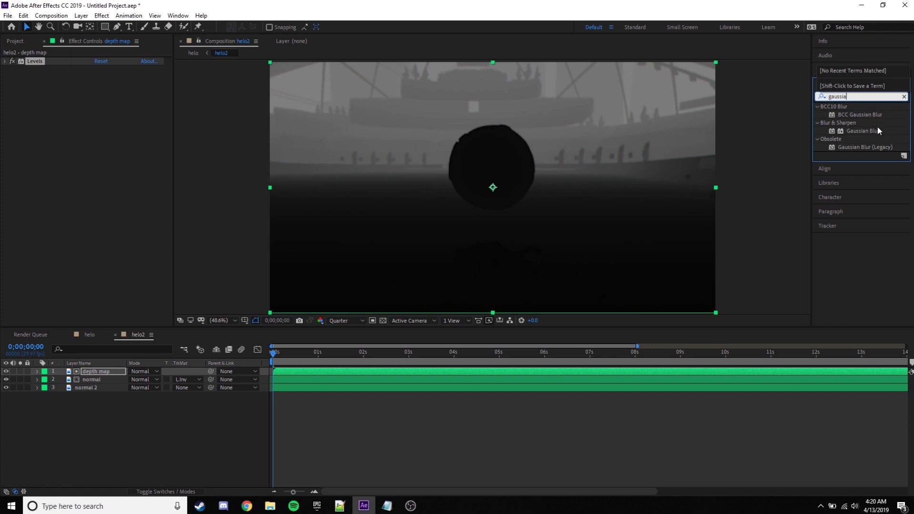
left_click(861, 133)
left_click_drag(860, 133, 664, 373)
left_click_drag(97, 77, 136, 83)
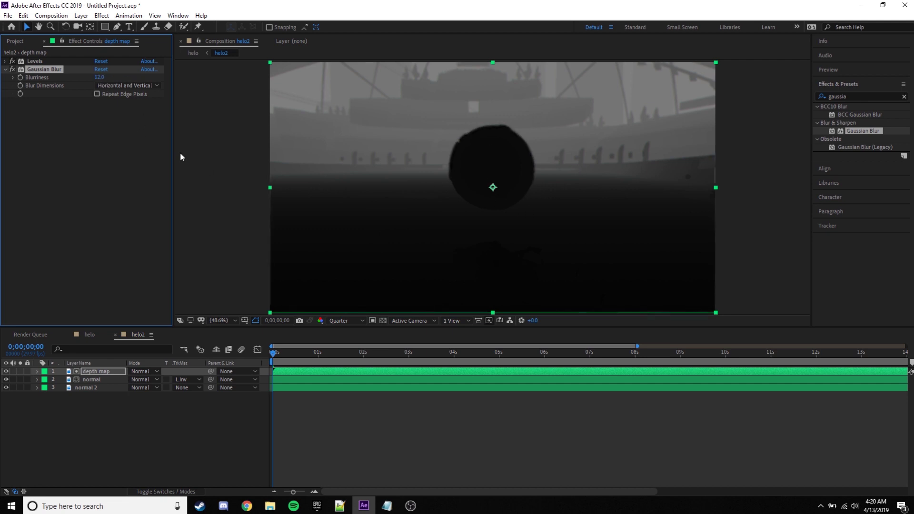
left_click_drag(95, 76, 187, 90)
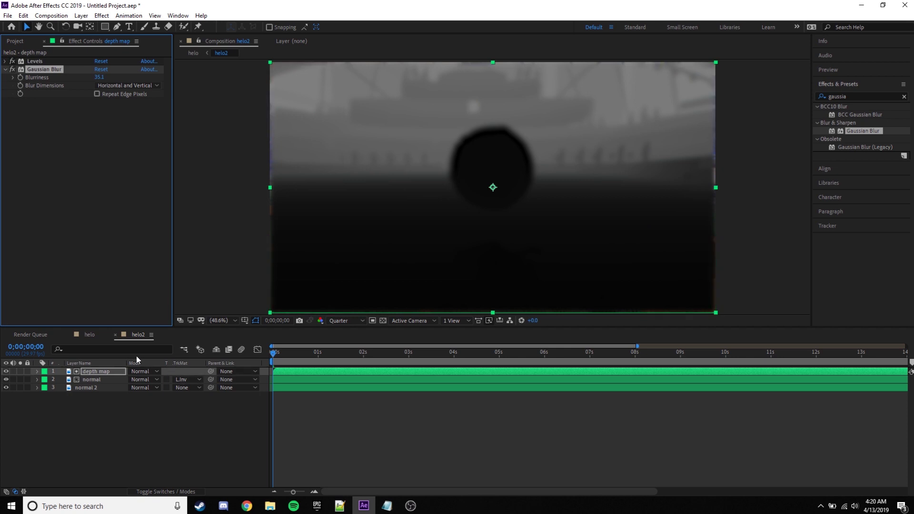
Step: Scale the helo2 layer in the helo composition to 110%, and return to the helo2 composition
left_click(93, 338)
left_click(103, 372)
key("s")
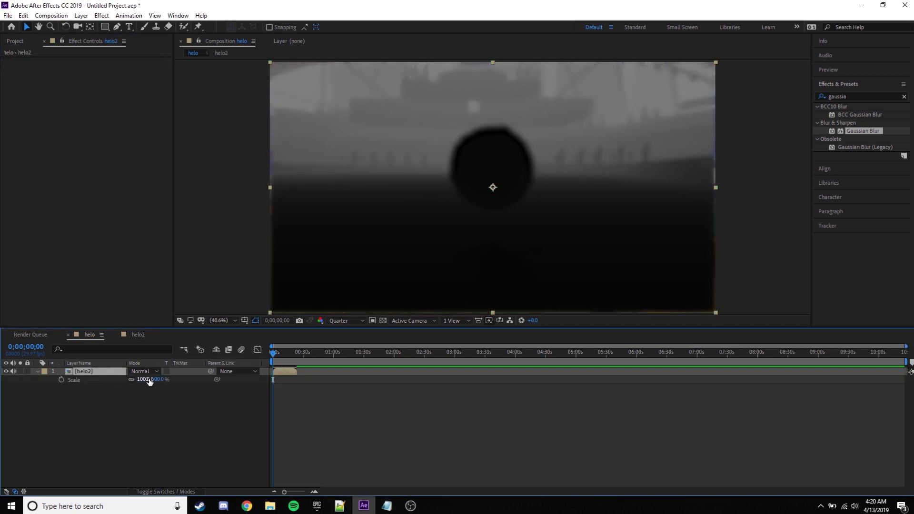
left_click_drag(147, 380, 154, 380)
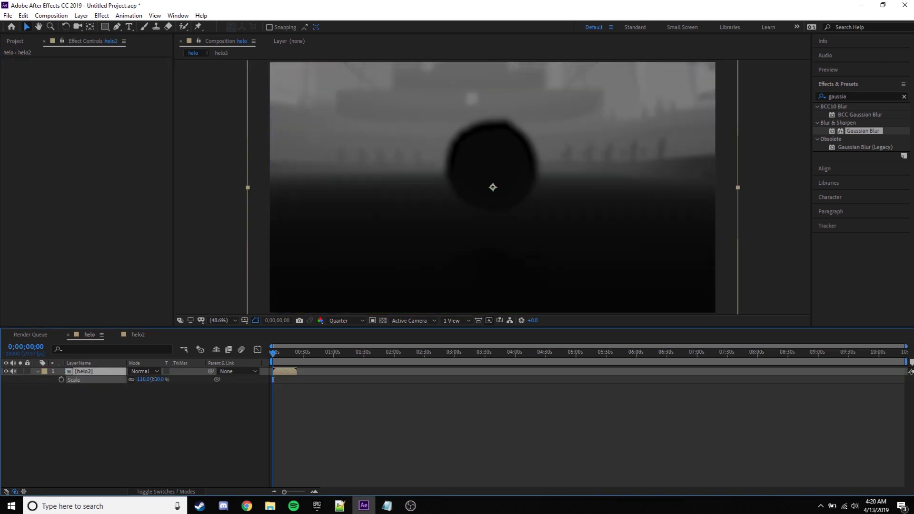
left_click(138, 337)
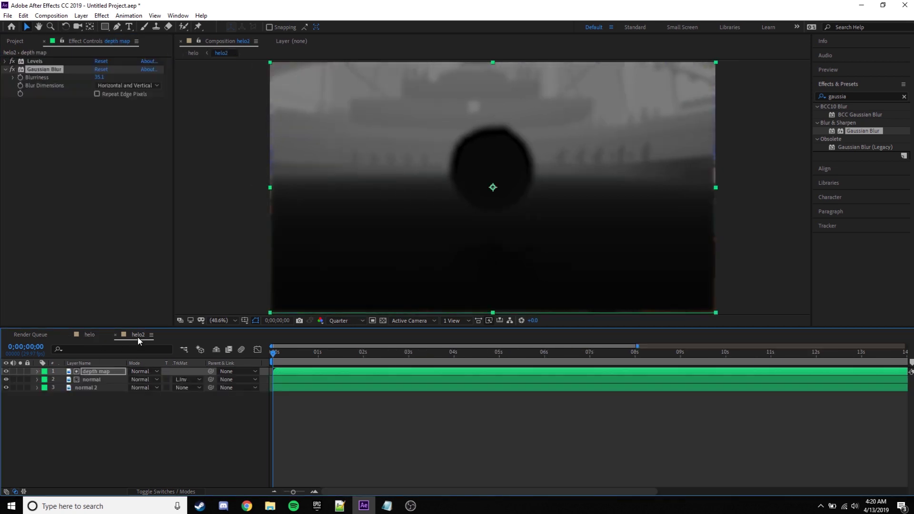
Step: Disable the Levels and Gaussian Blur effects on the depth map layer and hide the layer
left_click(12, 61)
left_click(11, 69)
left_click(5, 70)
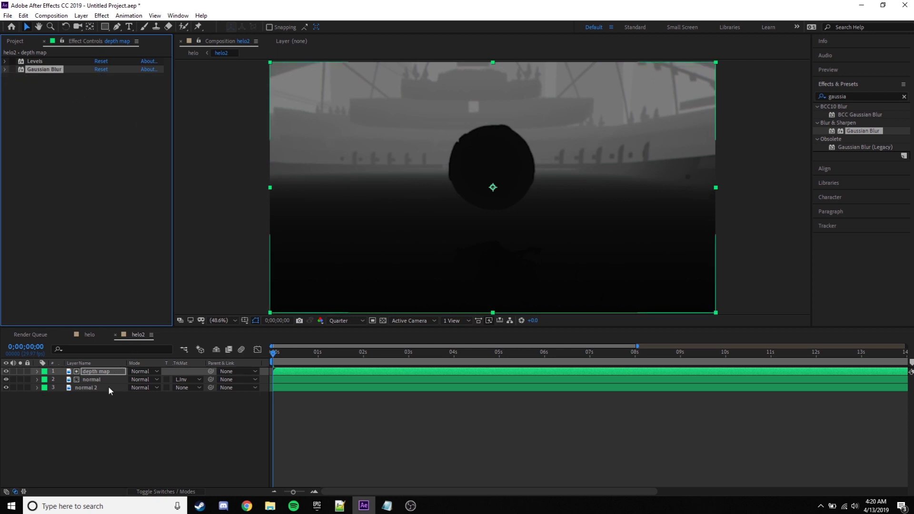
left_click(6, 372)
Step: Go to about 0;00;04;26 and apply the S_Kaleido effect from Sapphire Stylize to the normal 2 layer
left_click_drag(306, 352, 492, 355)
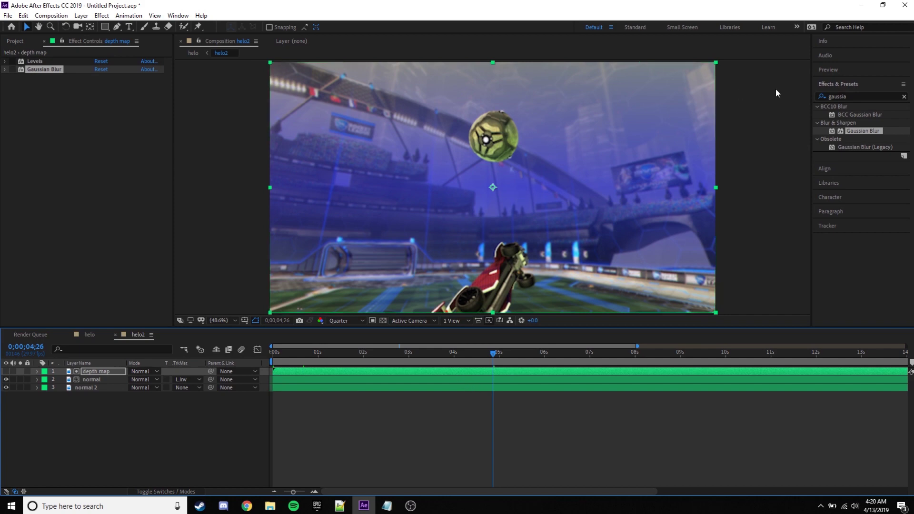
left_click_drag(859, 96, 836, 94)
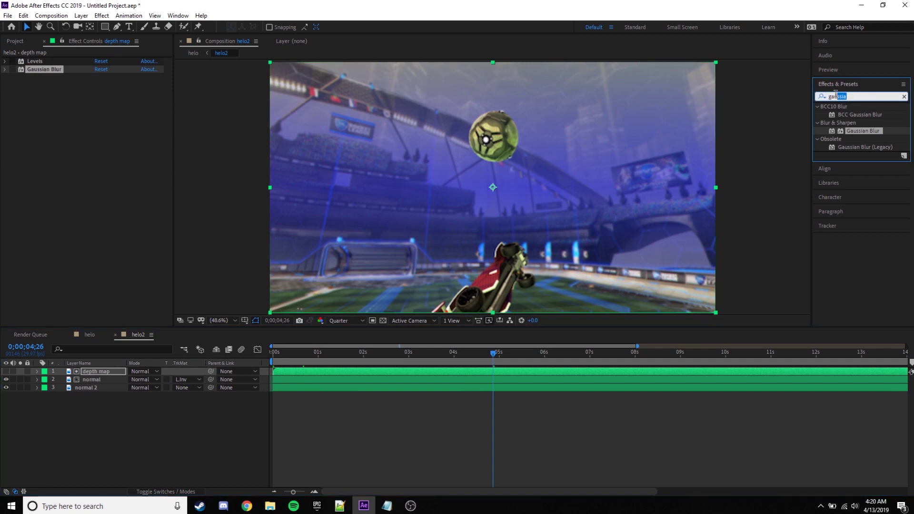
left_click(81, 390)
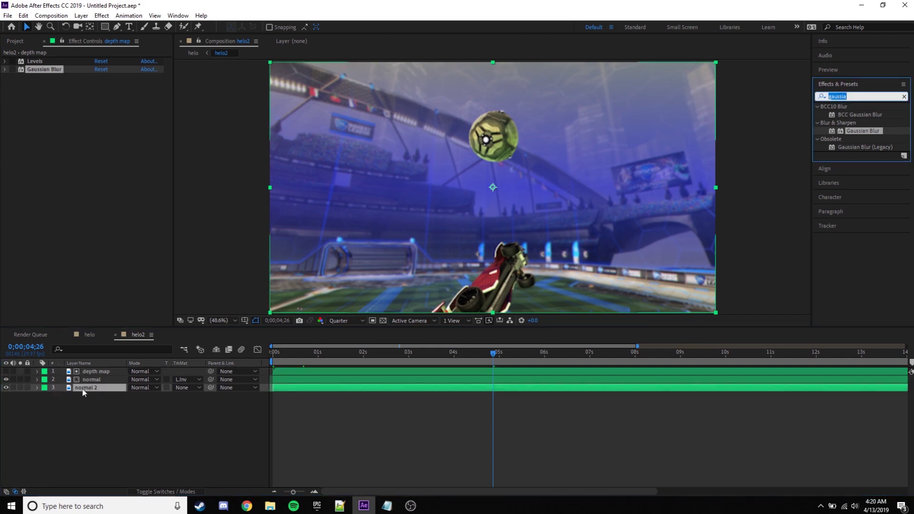
left_click(852, 96)
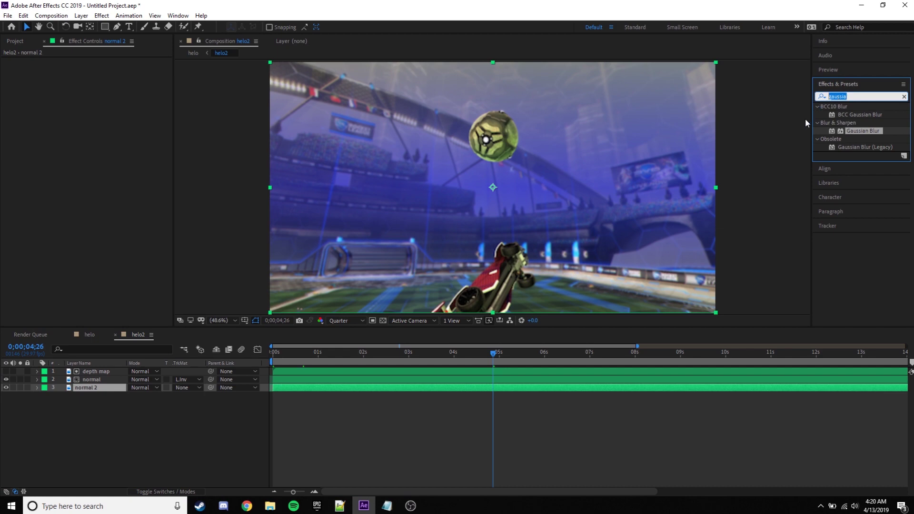
type("s_kal")
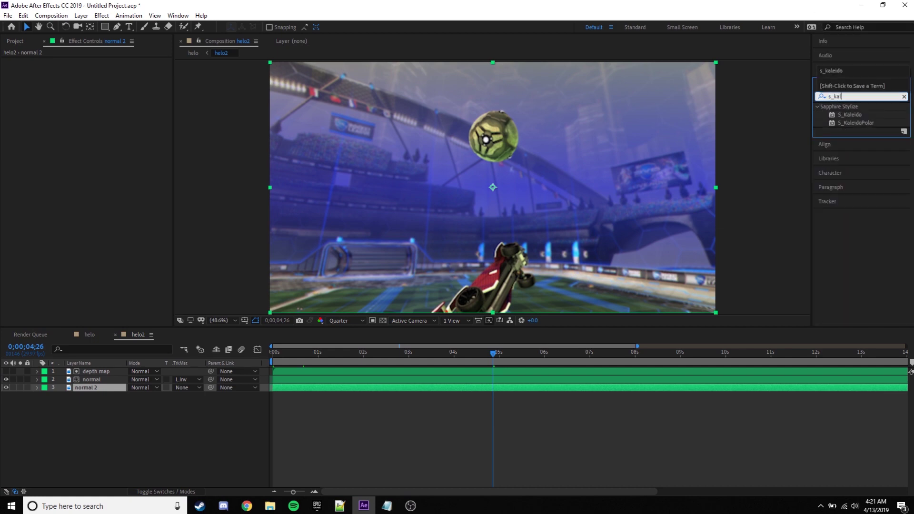
left_click(848, 114)
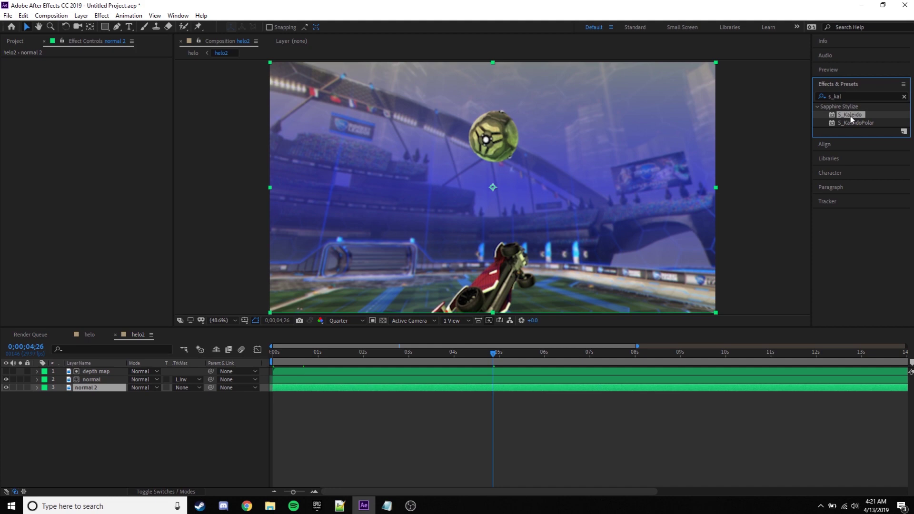
left_click_drag(831, 151, 659, 388)
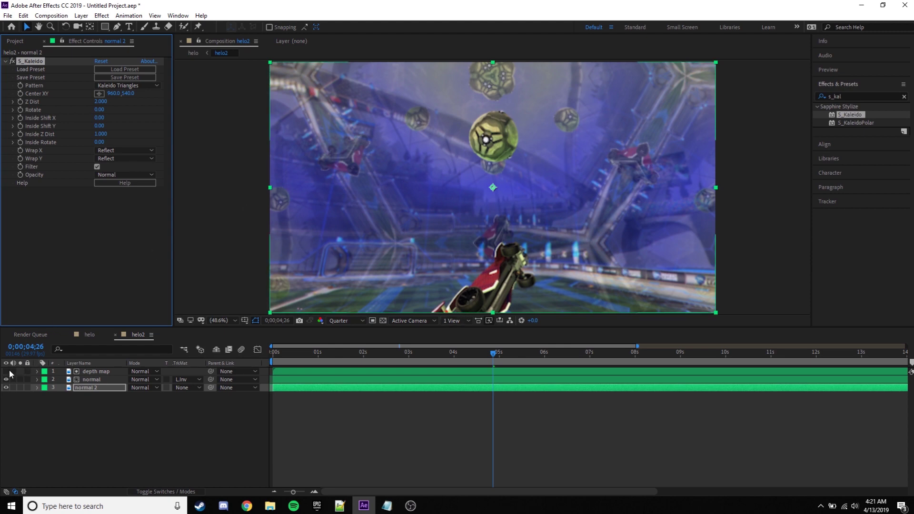
Step: Re-enable the Levels effect on the depth map layer and expand its settings
left_click(114, 372)
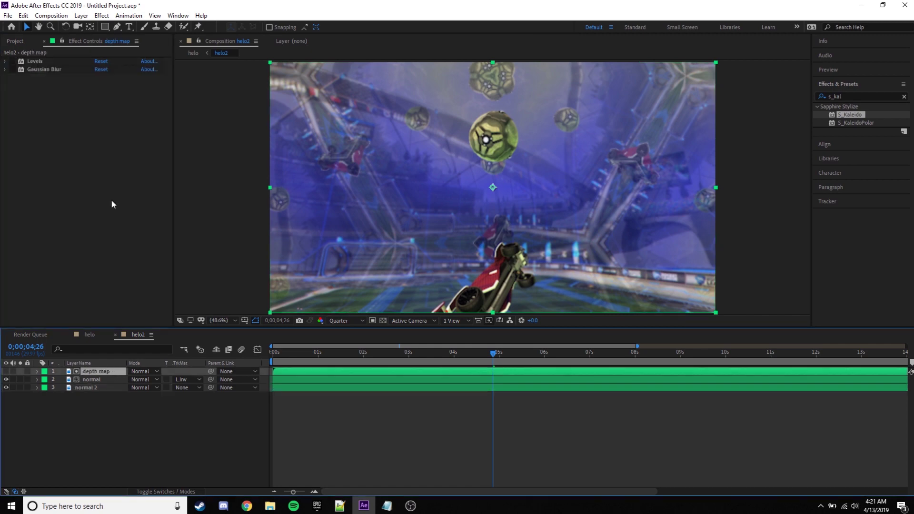
left_click(10, 63)
left_click(6, 61)
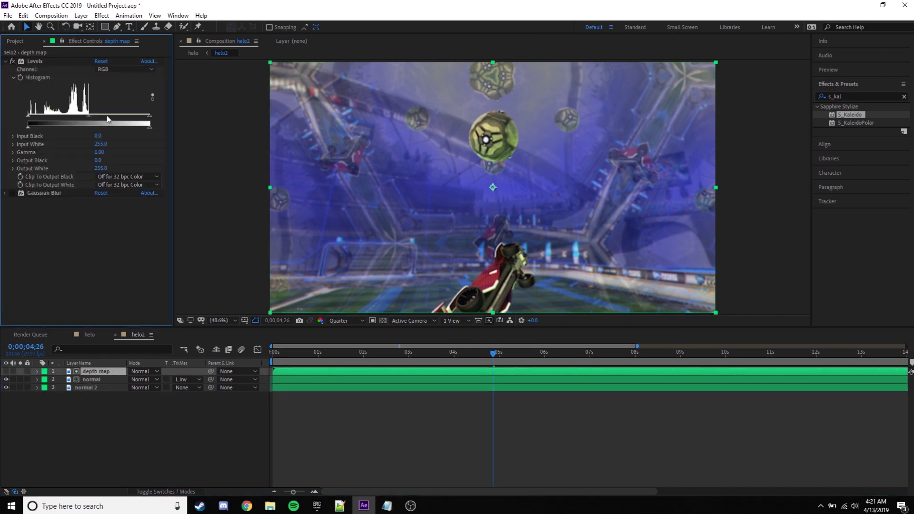
Step: Try the depth map's Levels Input White at 0.0 and Input Black at 255.0, restoring each value after the test
left_click_drag(149, 119, 22, 114)
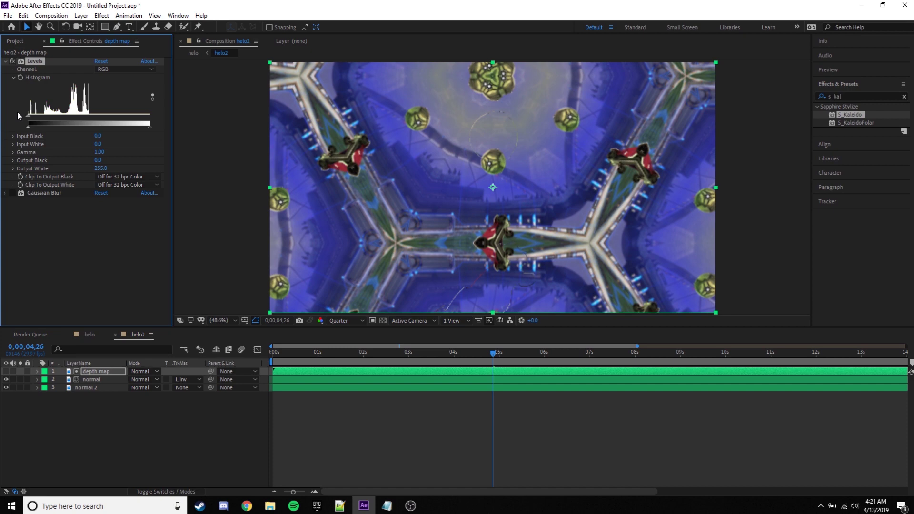
left_click_drag(17, 111, 163, 118)
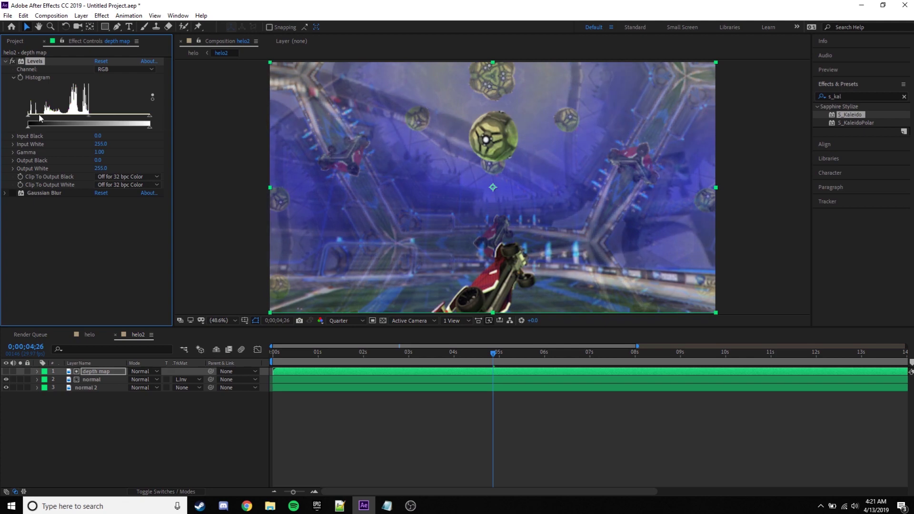
mouse_move(28, 116)
left_mouse_down()
mouse_move(161, 125)
mouse_move(19, 116)
left_mouse_up()
mouse_move(149, 119)
left_mouse_down()
mouse_move(131, 119)
mouse_move(146, 118)
left_mouse_up()
left_click_drag(149, 119, 1, 119)
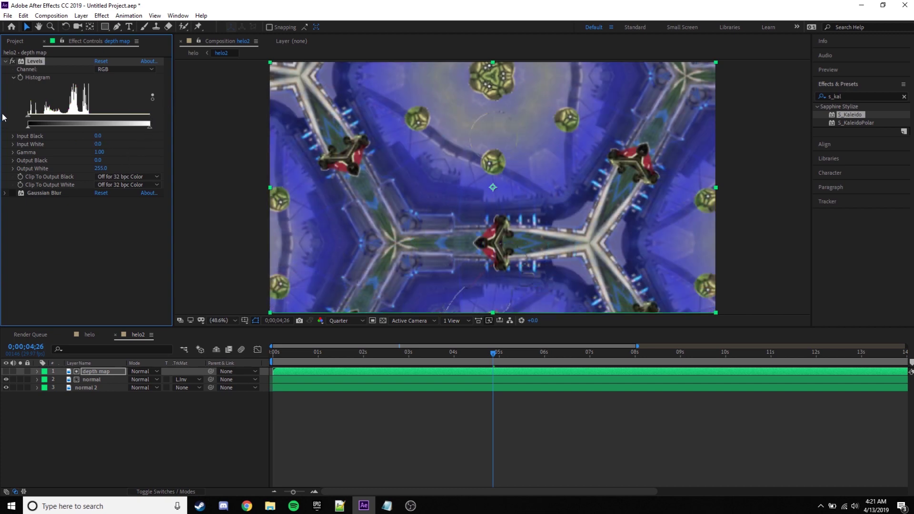
key("ctrl+z")
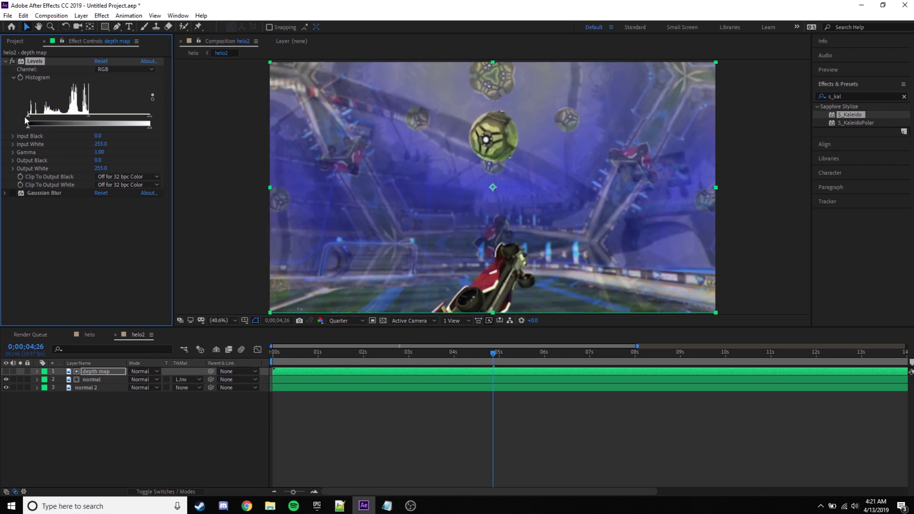
left_click_drag(28, 119, 155, 123)
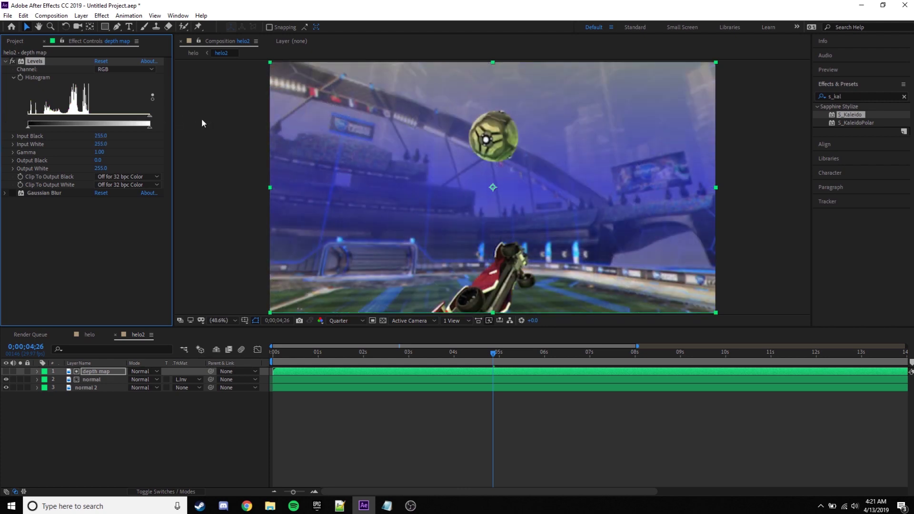
key("ctrl+z")
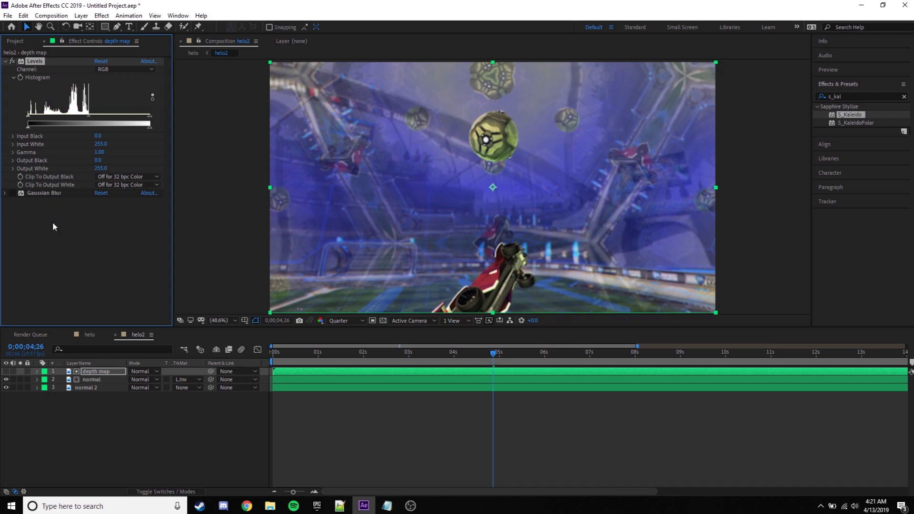
Step: Preview the clip from its start, then switch off S_Kaleido on the normal 2 layer and apply Hue/Saturation from Color Correction to it
left_click_drag(497, 354, 629, 357)
key("Home")
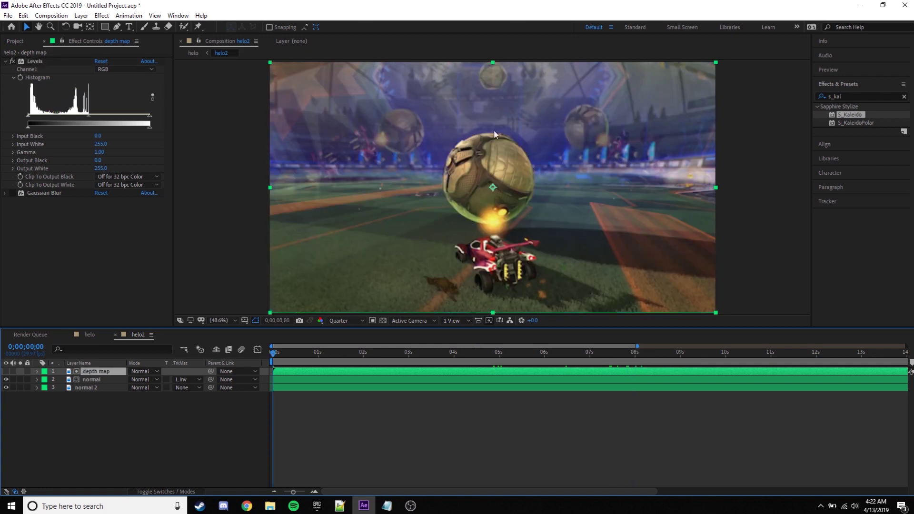
key("space")
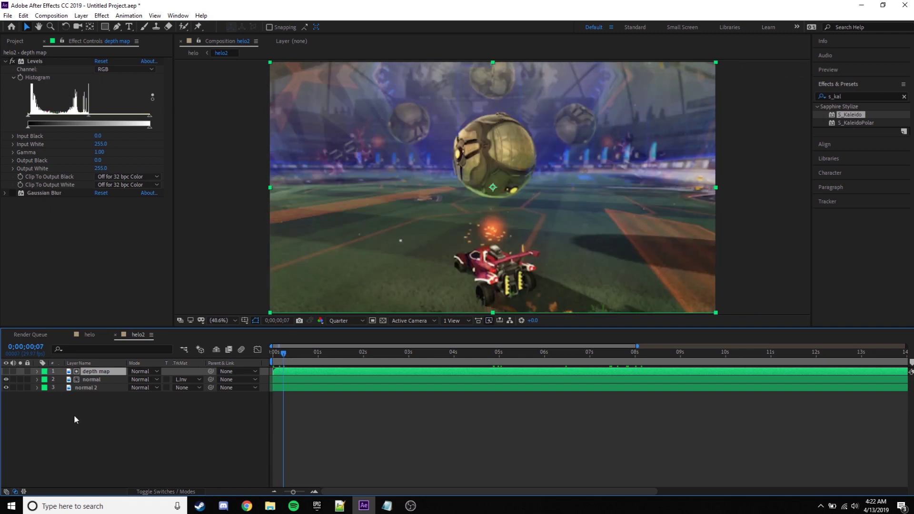
left_click(87, 387)
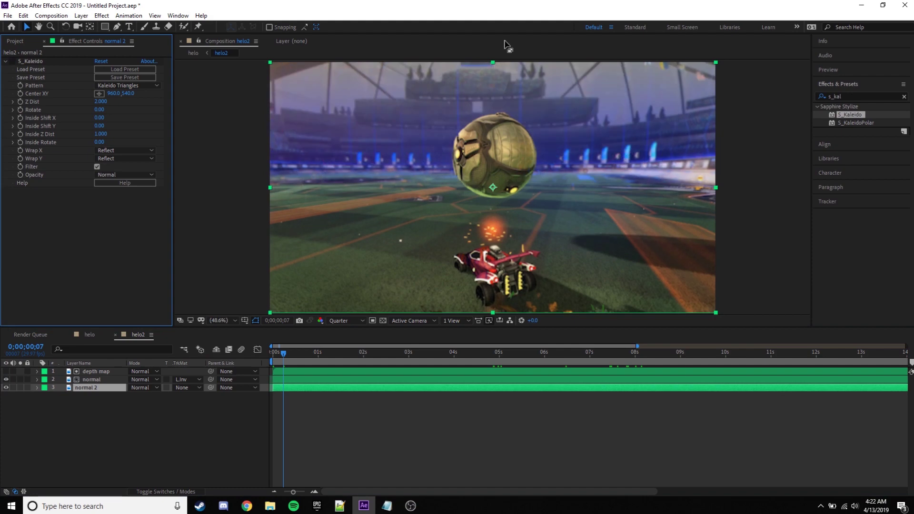
left_click(812, 95)
type("hue")
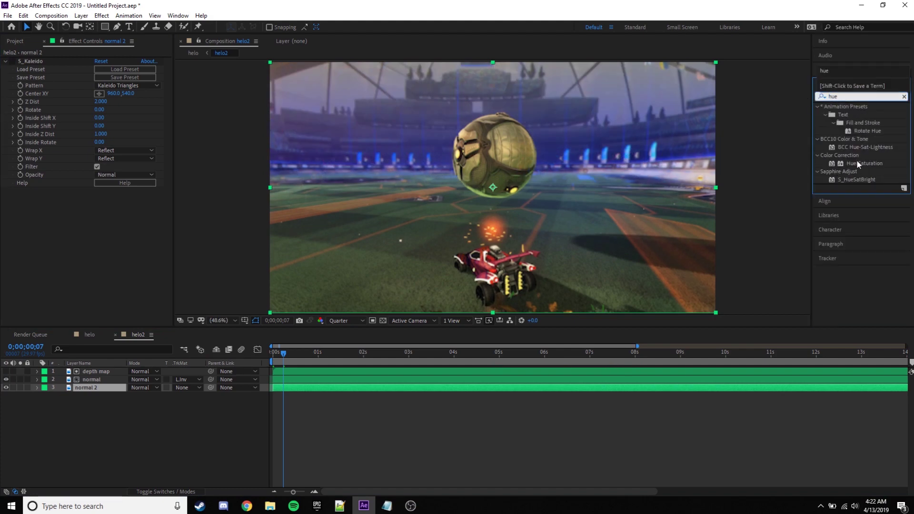
left_click_drag(857, 163, 698, 387)
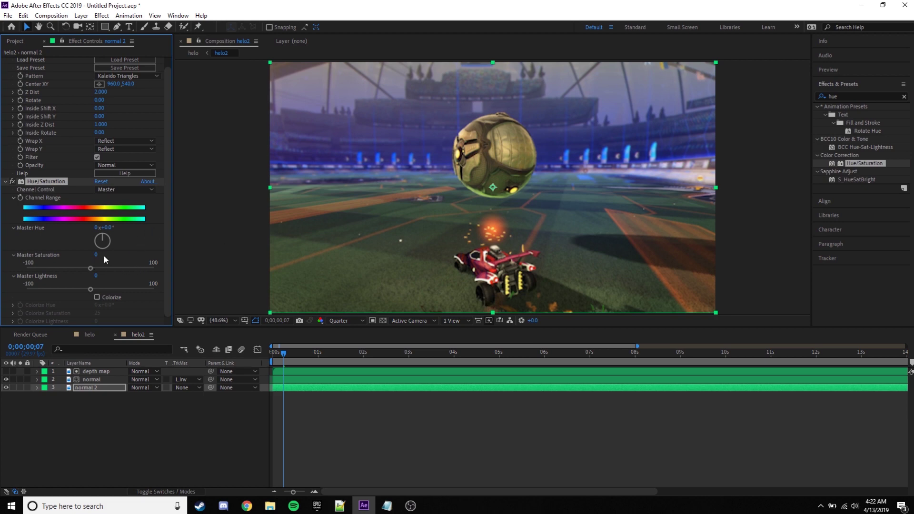
Step: Set the normal 2 layer's Master Saturation to 99 and Master Lightness to 100, and collapse both of its effects
left_click_drag(95, 270, 161, 267)
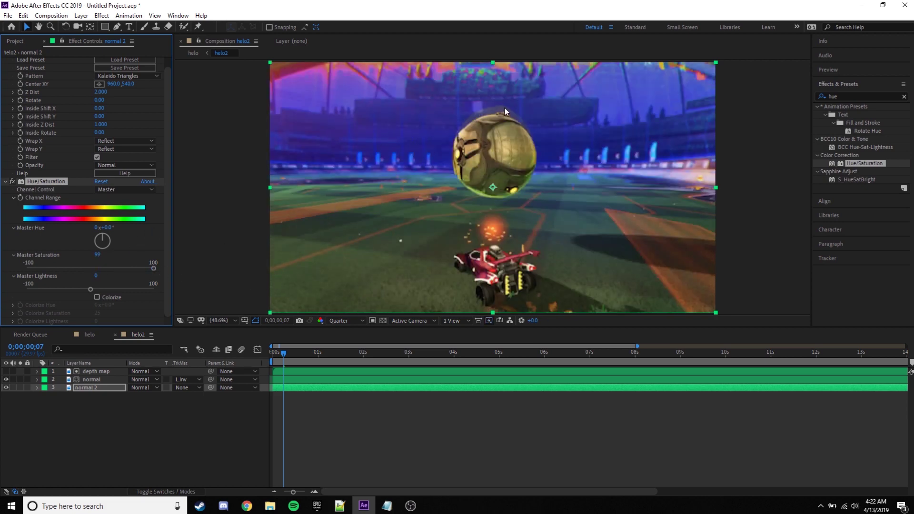
left_click_drag(96, 284, 179, 298)
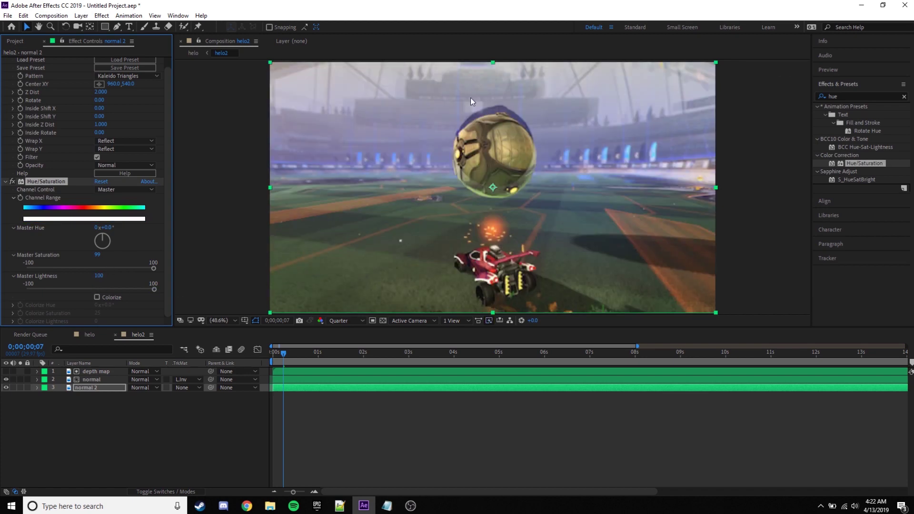
scroll(110, 245, "up", 1)
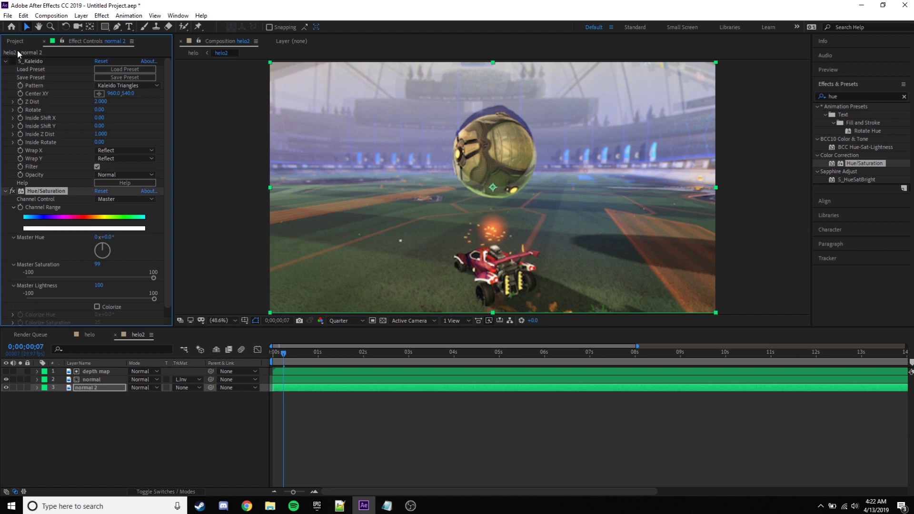
left_click(5, 190)
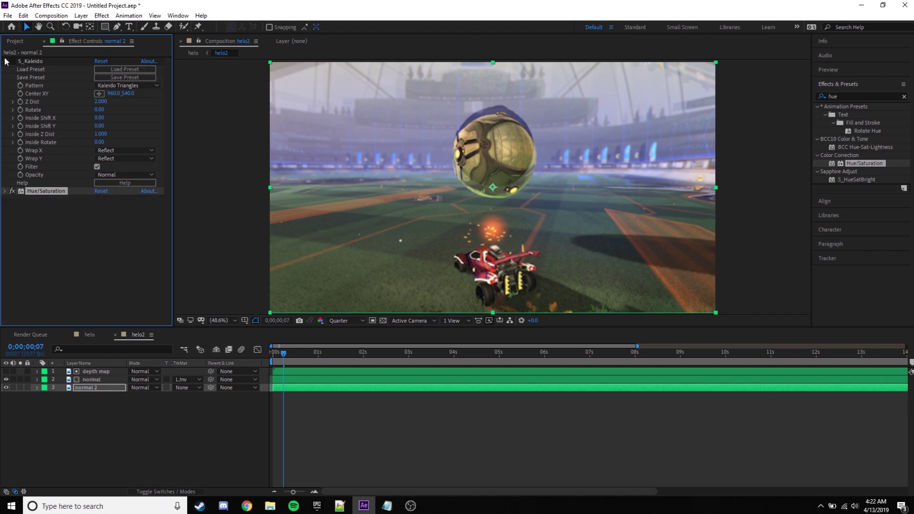
left_click(6, 61)
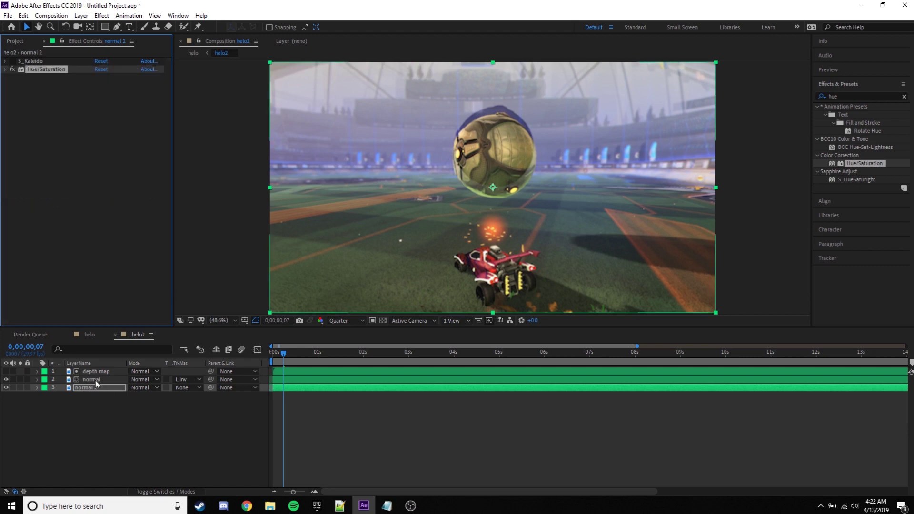
Step: Re-enable Gaussian Blur on the depth map layer and set its Blurriness to 61.3
left_click(110, 371)
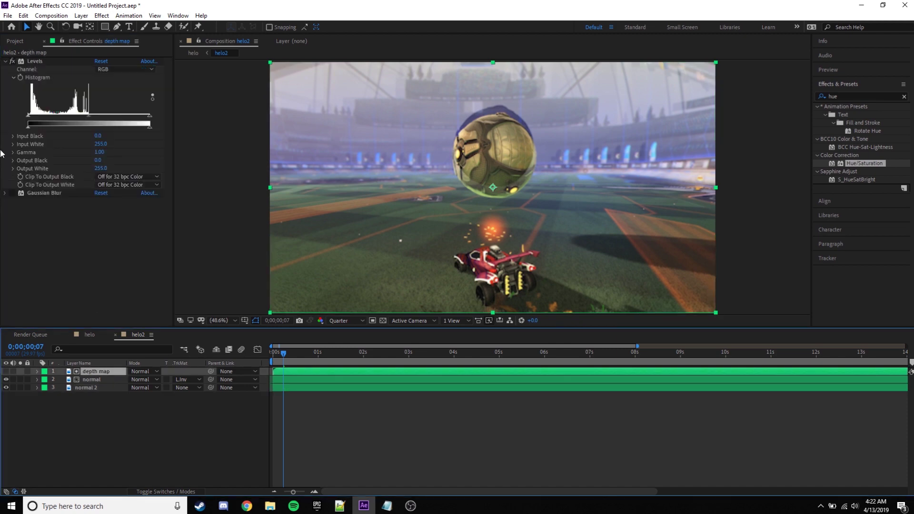
left_click(12, 193)
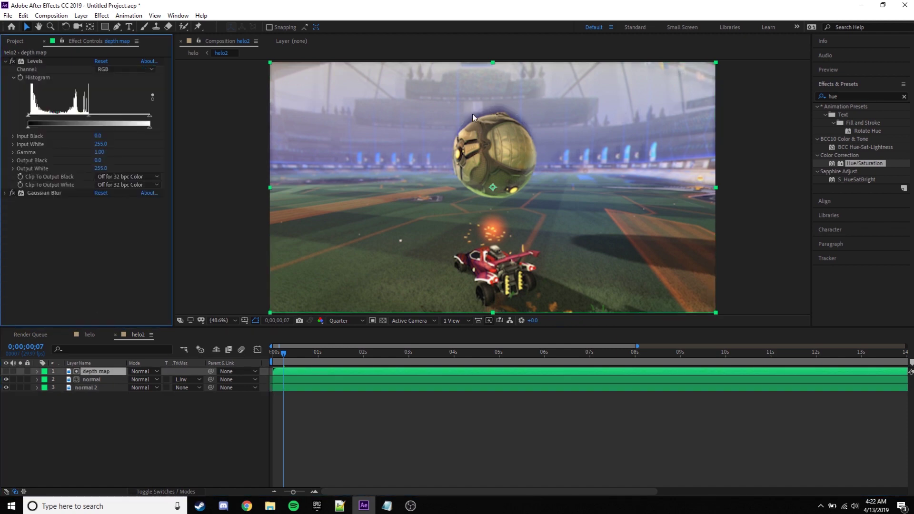
left_click(6, 194)
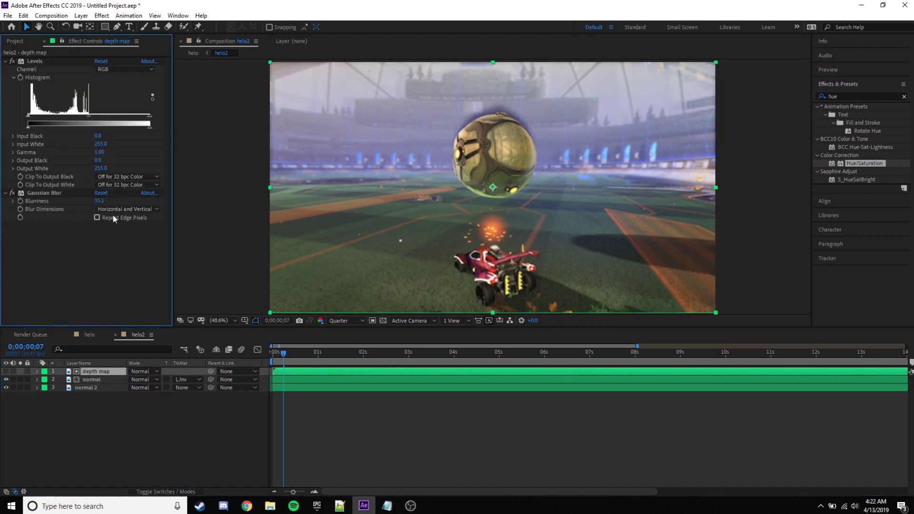
left_click_drag(99, 200, 245, 230)
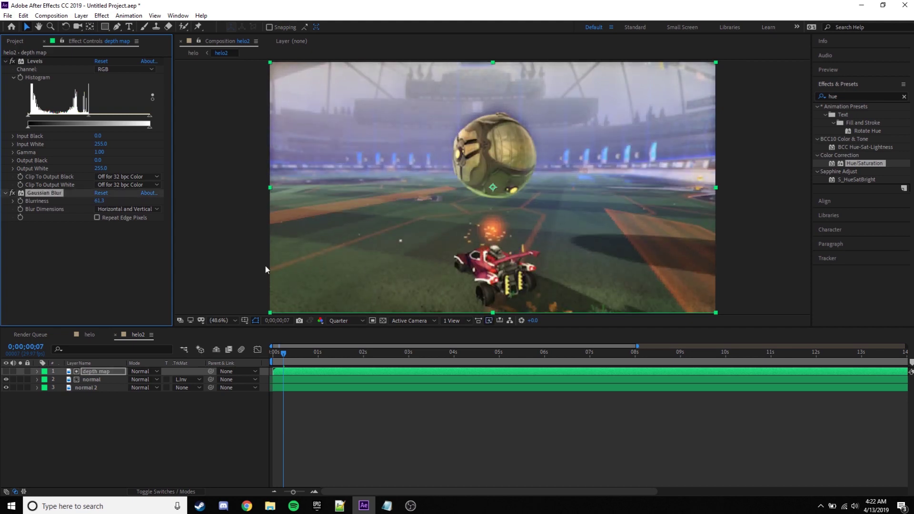
Step: Turn off the depth map's Gaussian Blur at 0;00;01;21 to compare the matte edges
left_click_drag(339, 350, 350, 359)
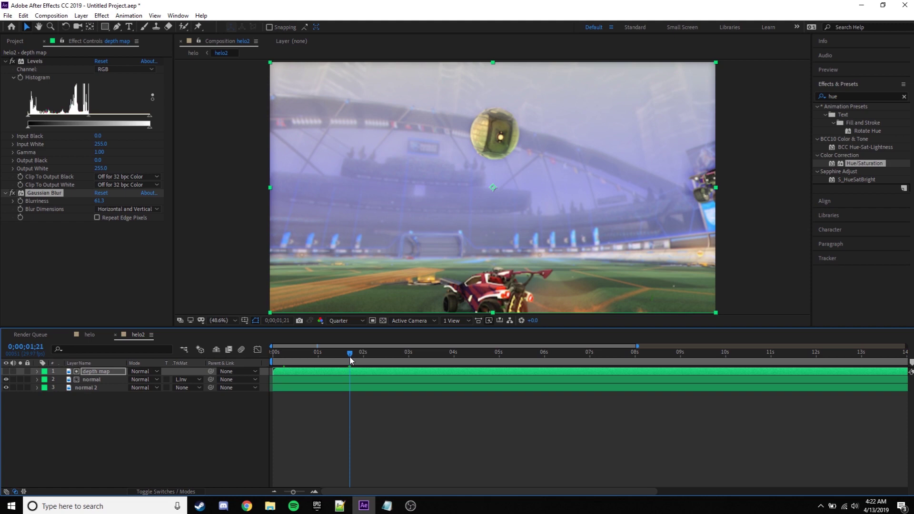
left_click(12, 195)
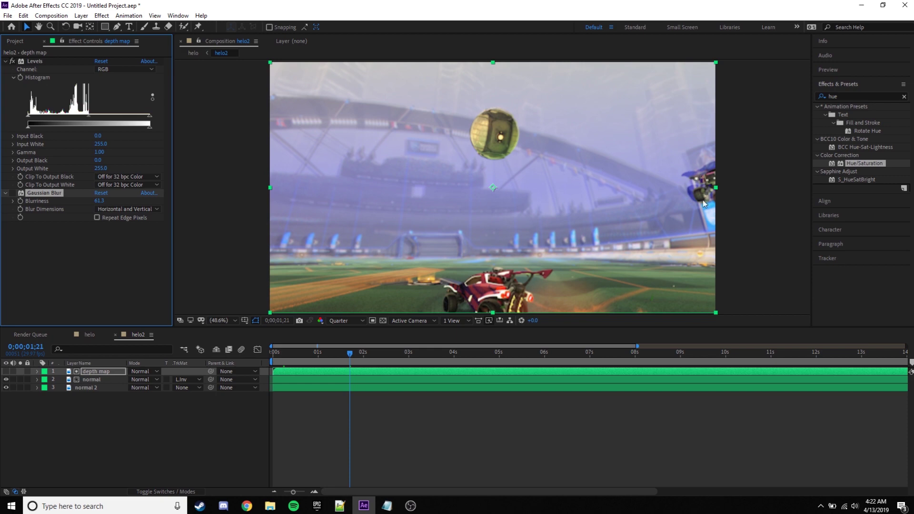
Step: Turn the depth map's Gaussian Blur back on and collapse its Gaussian Blur and Levels effects
left_click(16, 193)
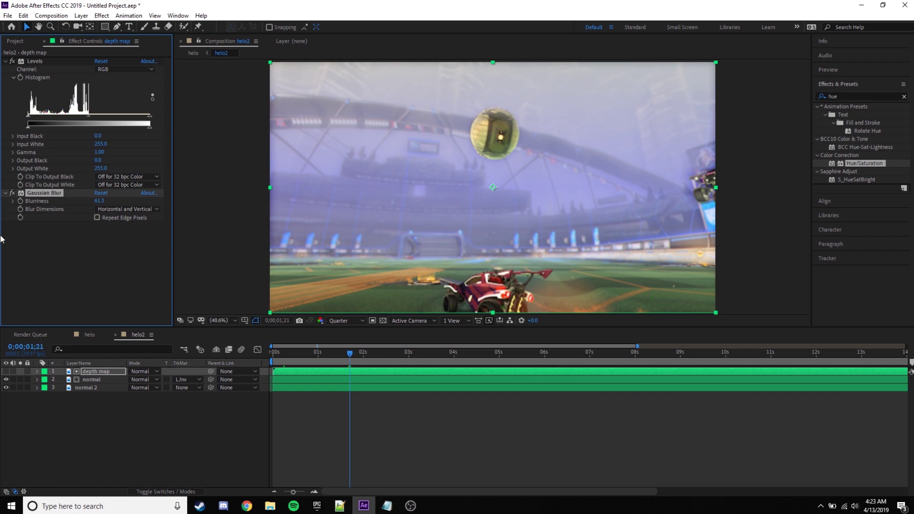
left_click(4, 194)
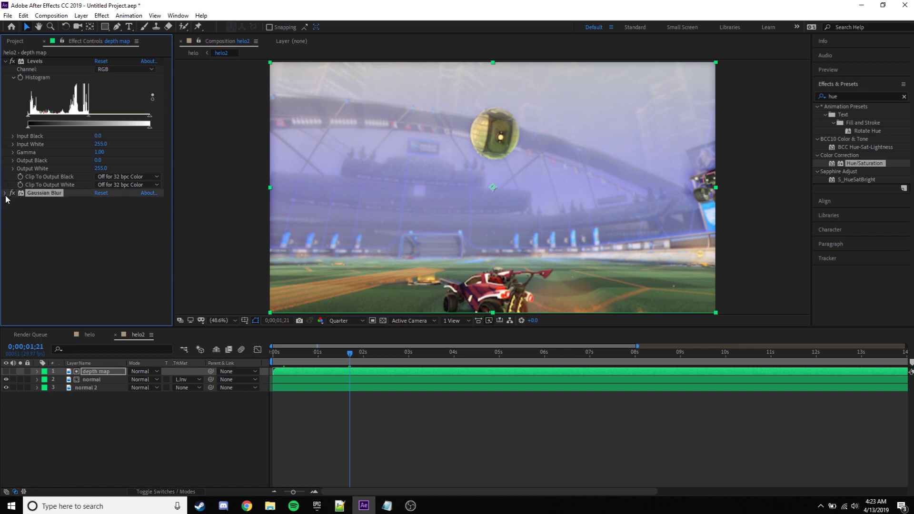
left_click(6, 61)
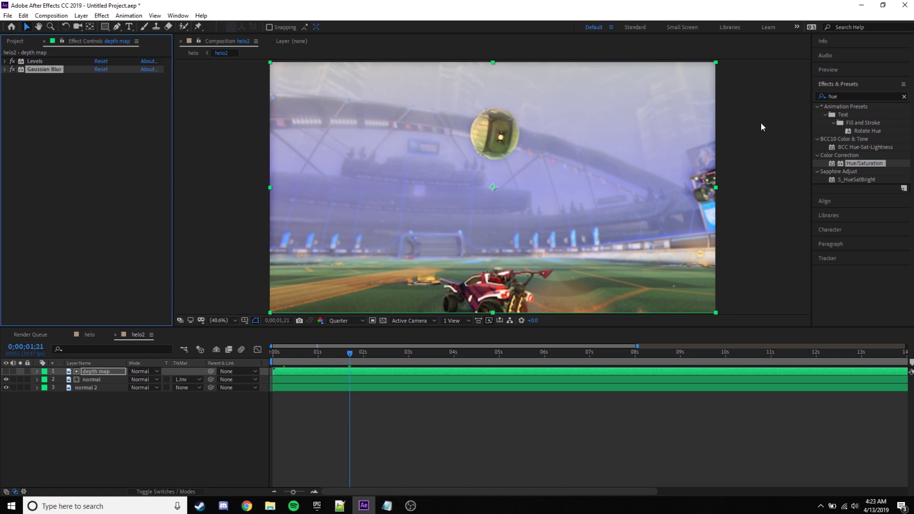
Step: Find the uni.VHS effect under Universe Stylize and apply it to the normal 2 layer
left_click(472, 388)
left_click(830, 125)
type("uni.vhs")
left_click_drag(847, 114, 775, 390)
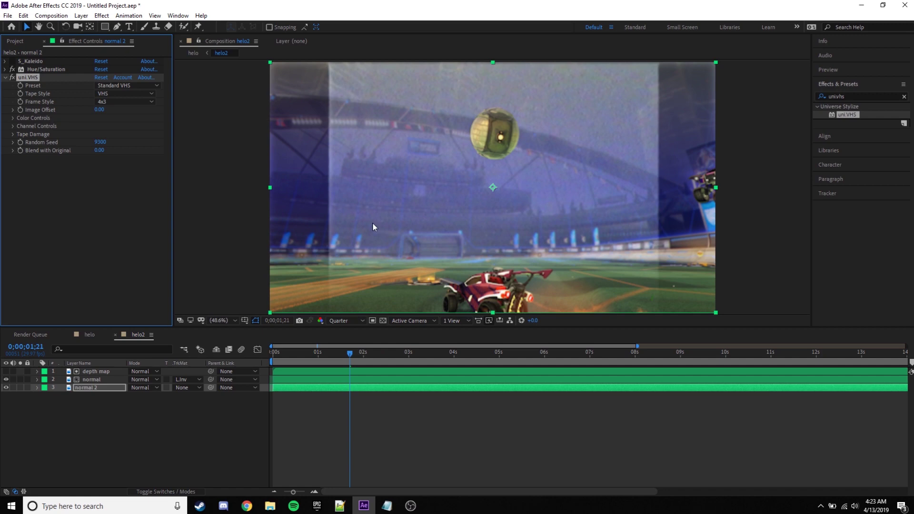
Step: Set the uni.VHS Frame Style to Original and check the effect at 0;00;02;26
left_click(126, 102)
left_click(133, 110)
left_click(403, 355)
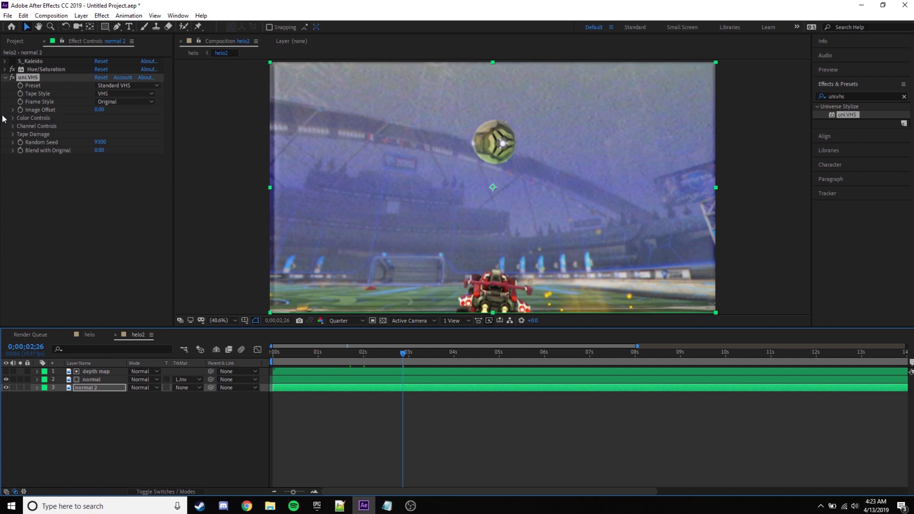
Step: Collapse uni.VHS on the normal 2 layer, and switch off both uni.VHS and Hue/Saturation
left_click(5, 77)
left_click(12, 77)
left_click(12, 69)
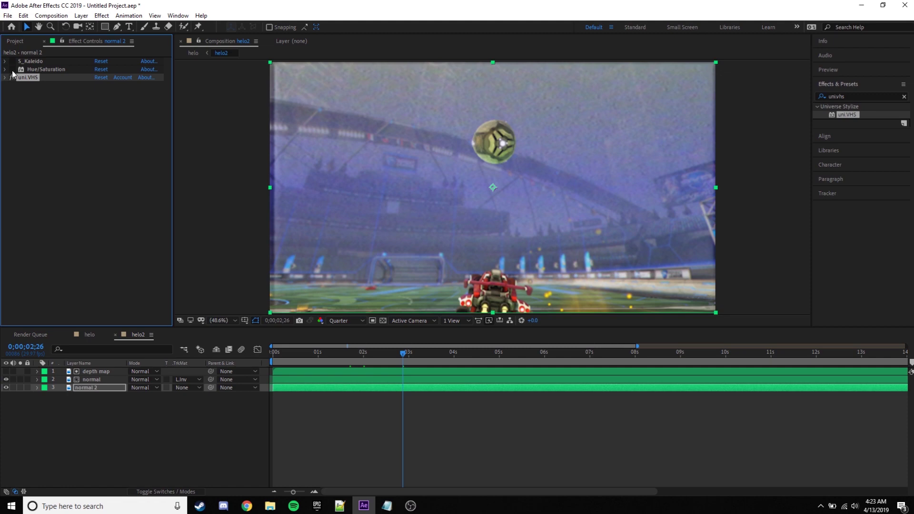
left_click(410, 505)
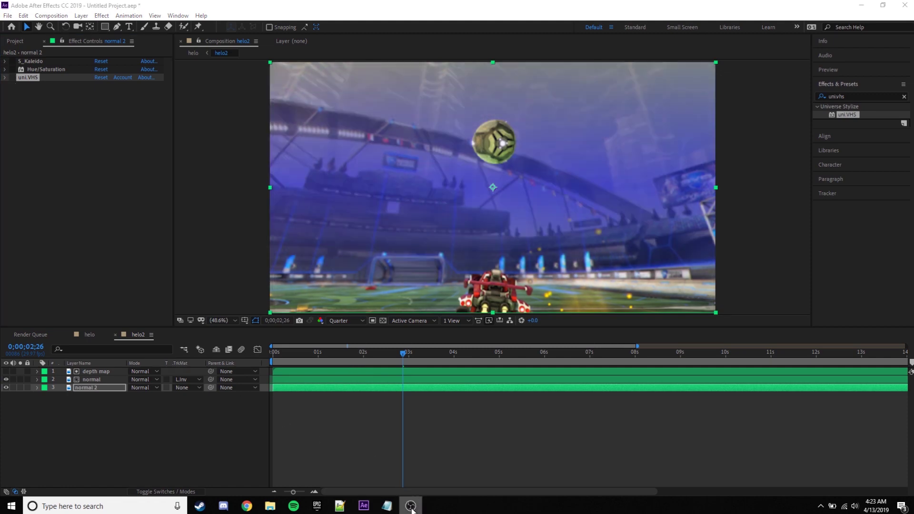